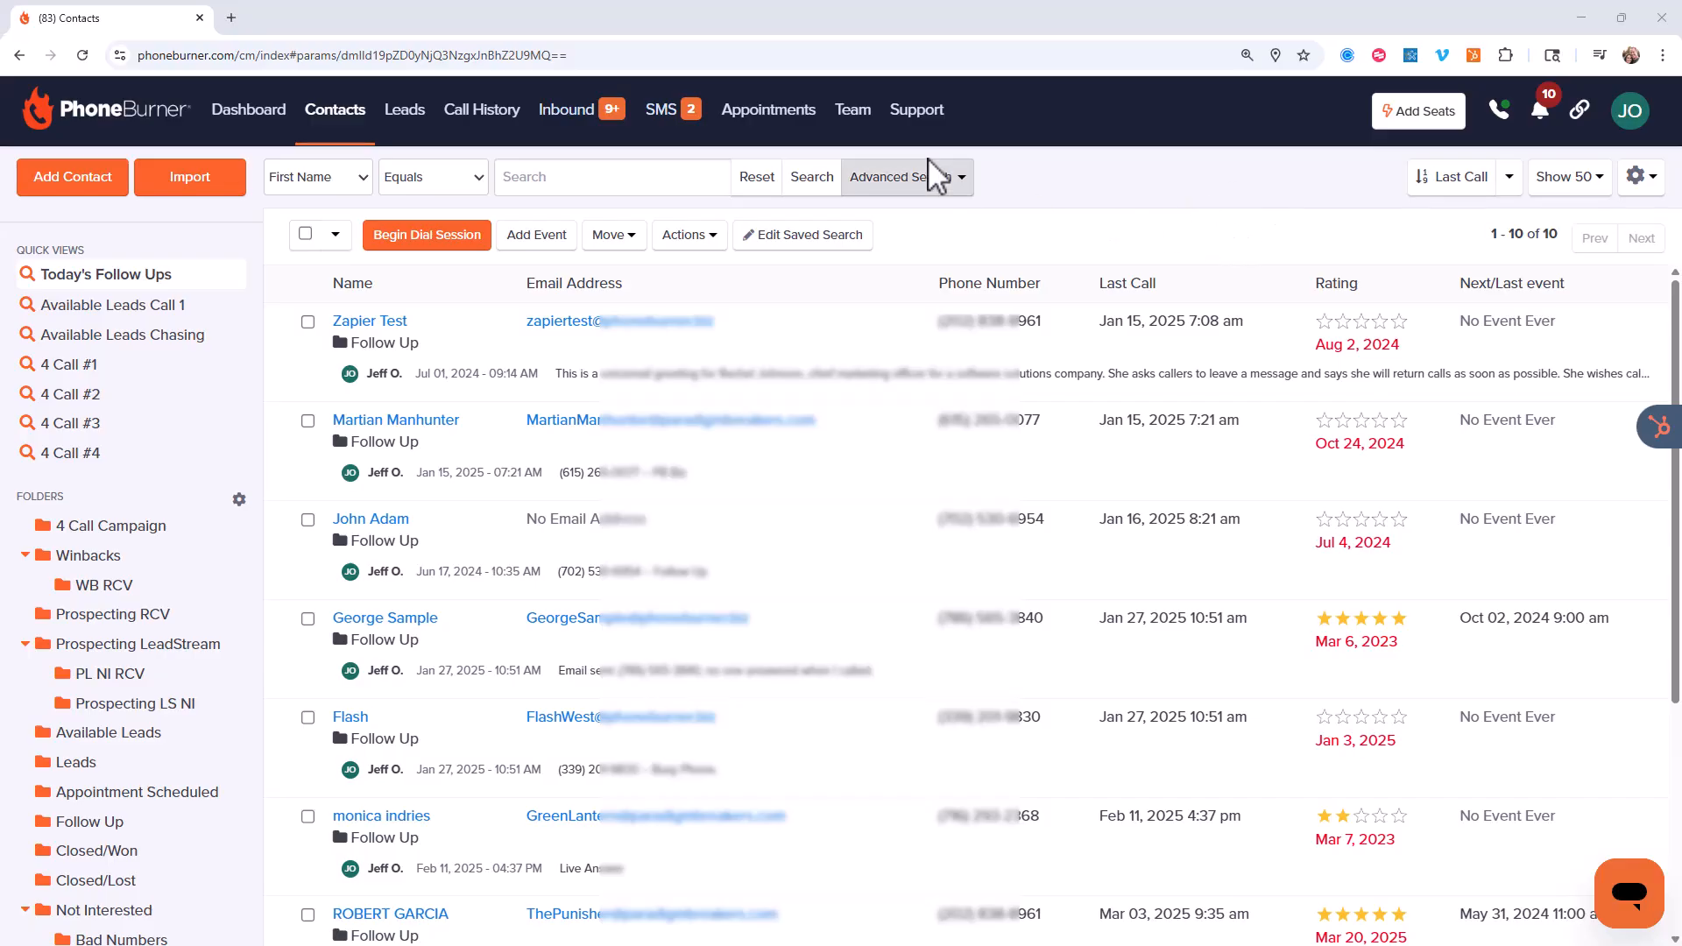
# Open the advanced contact search, collapse the personal and location criteria, and expand the Folder criteria
pyautogui.click(920, 179)
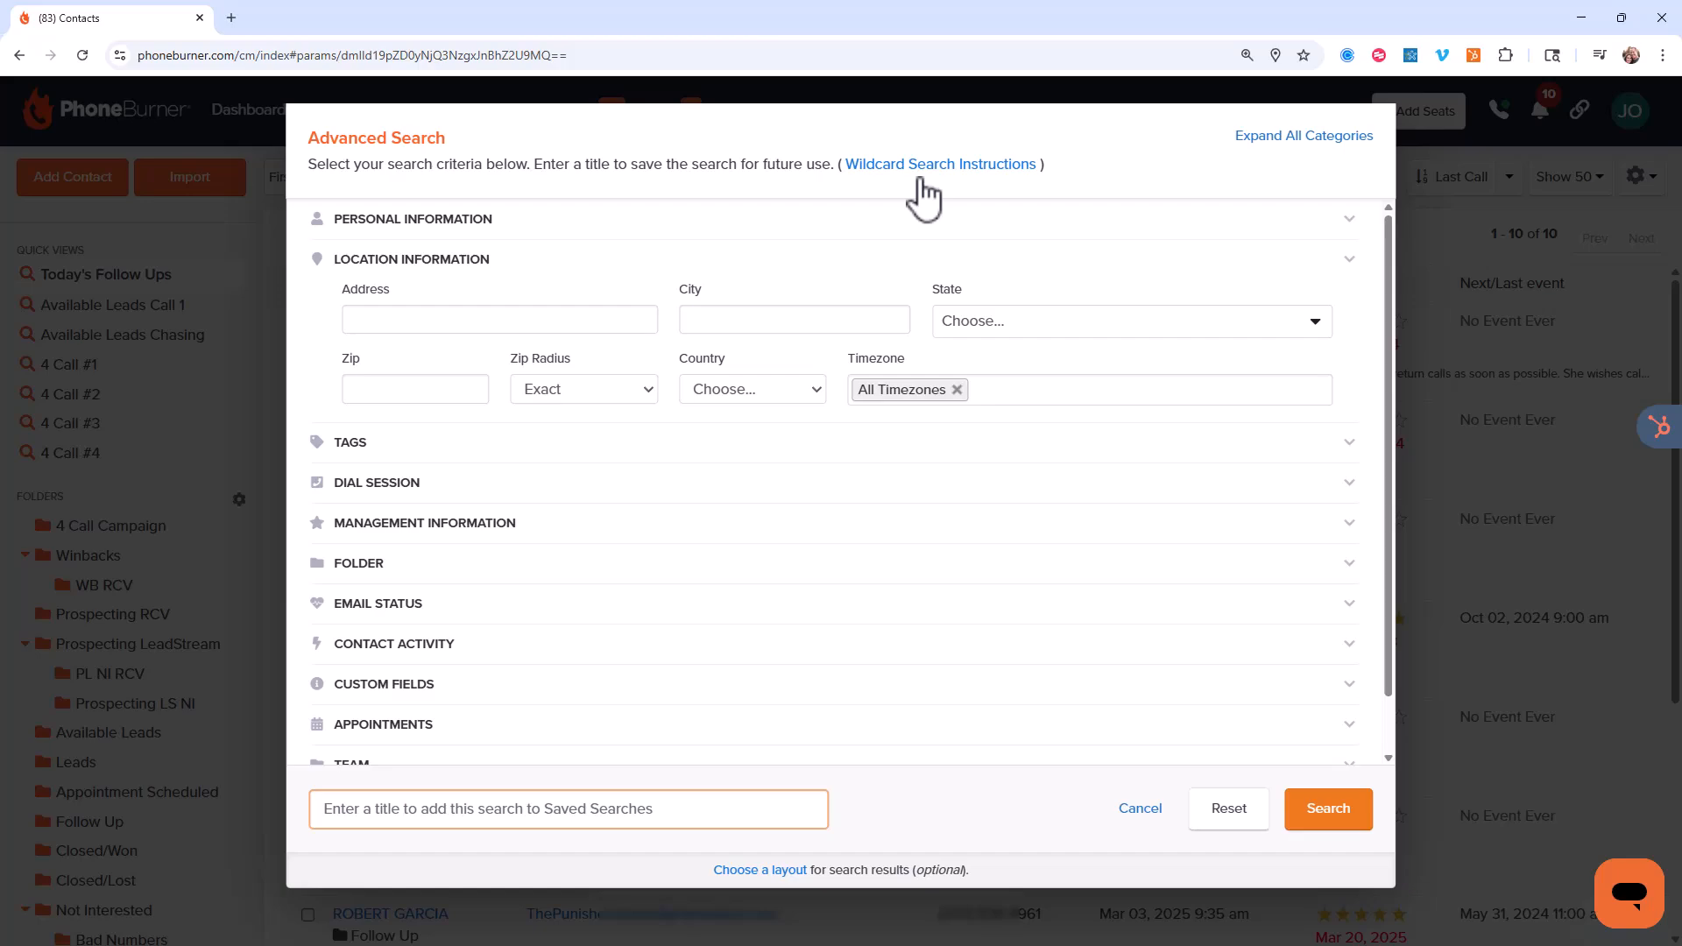
pyautogui.click(474, 215)
pyautogui.click(474, 263)
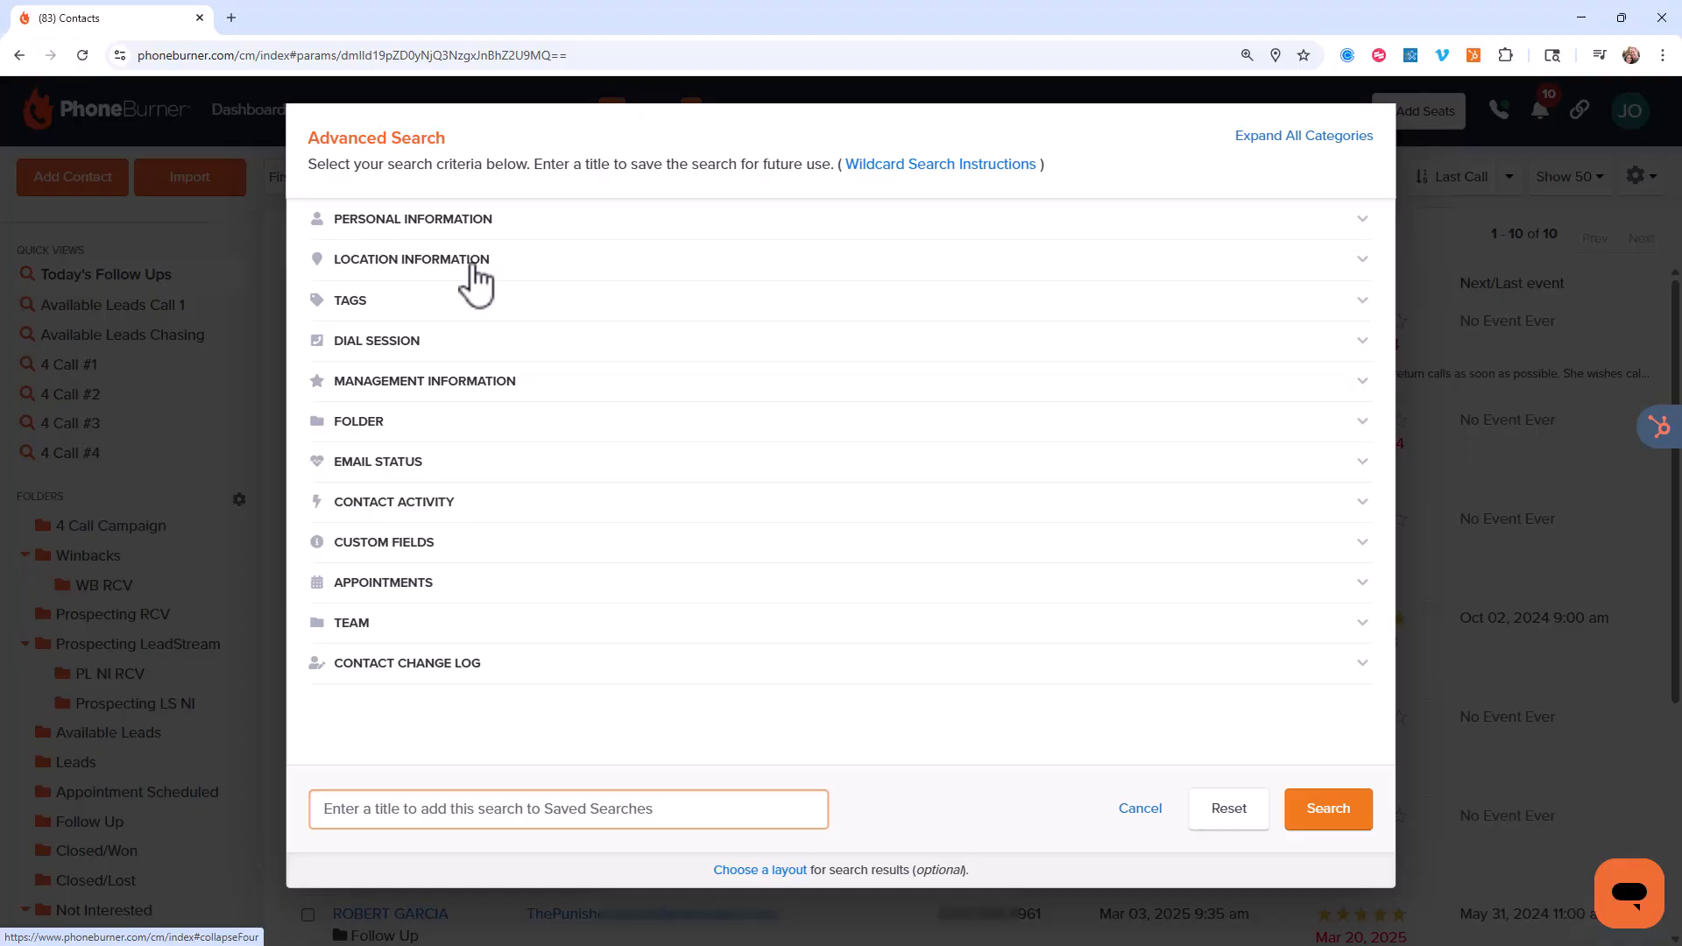
pyautogui.click(400, 423)
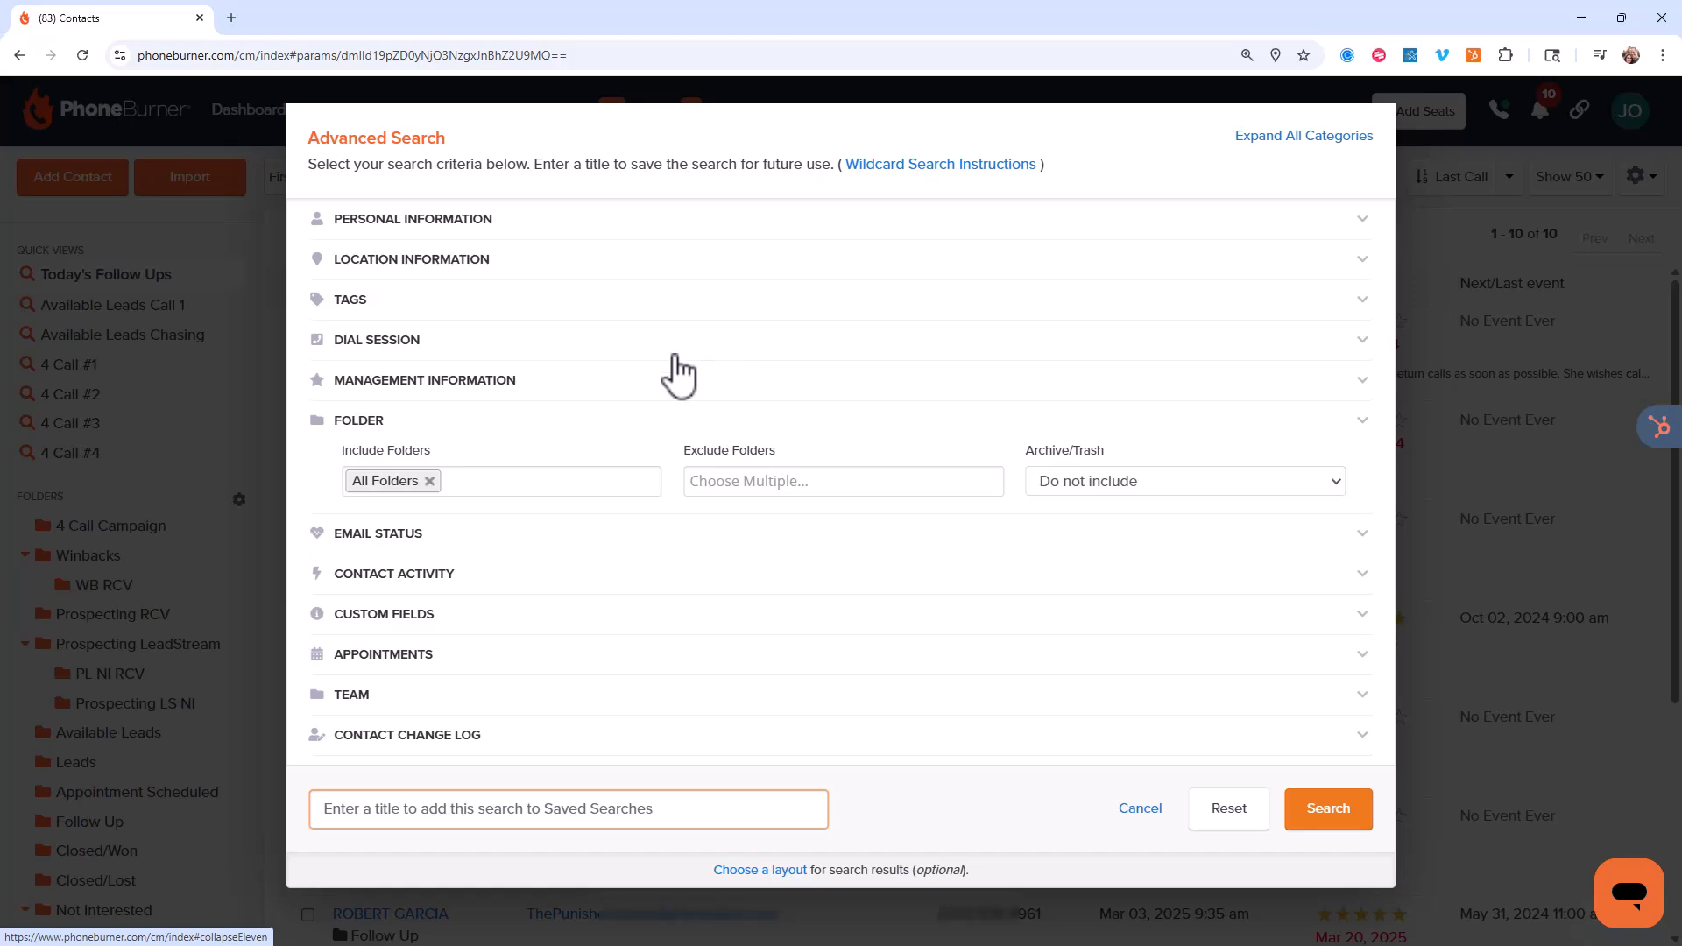
# Include only the Appointment Scheduled and Follow Up folders and run the search
pyautogui.click(495, 486)
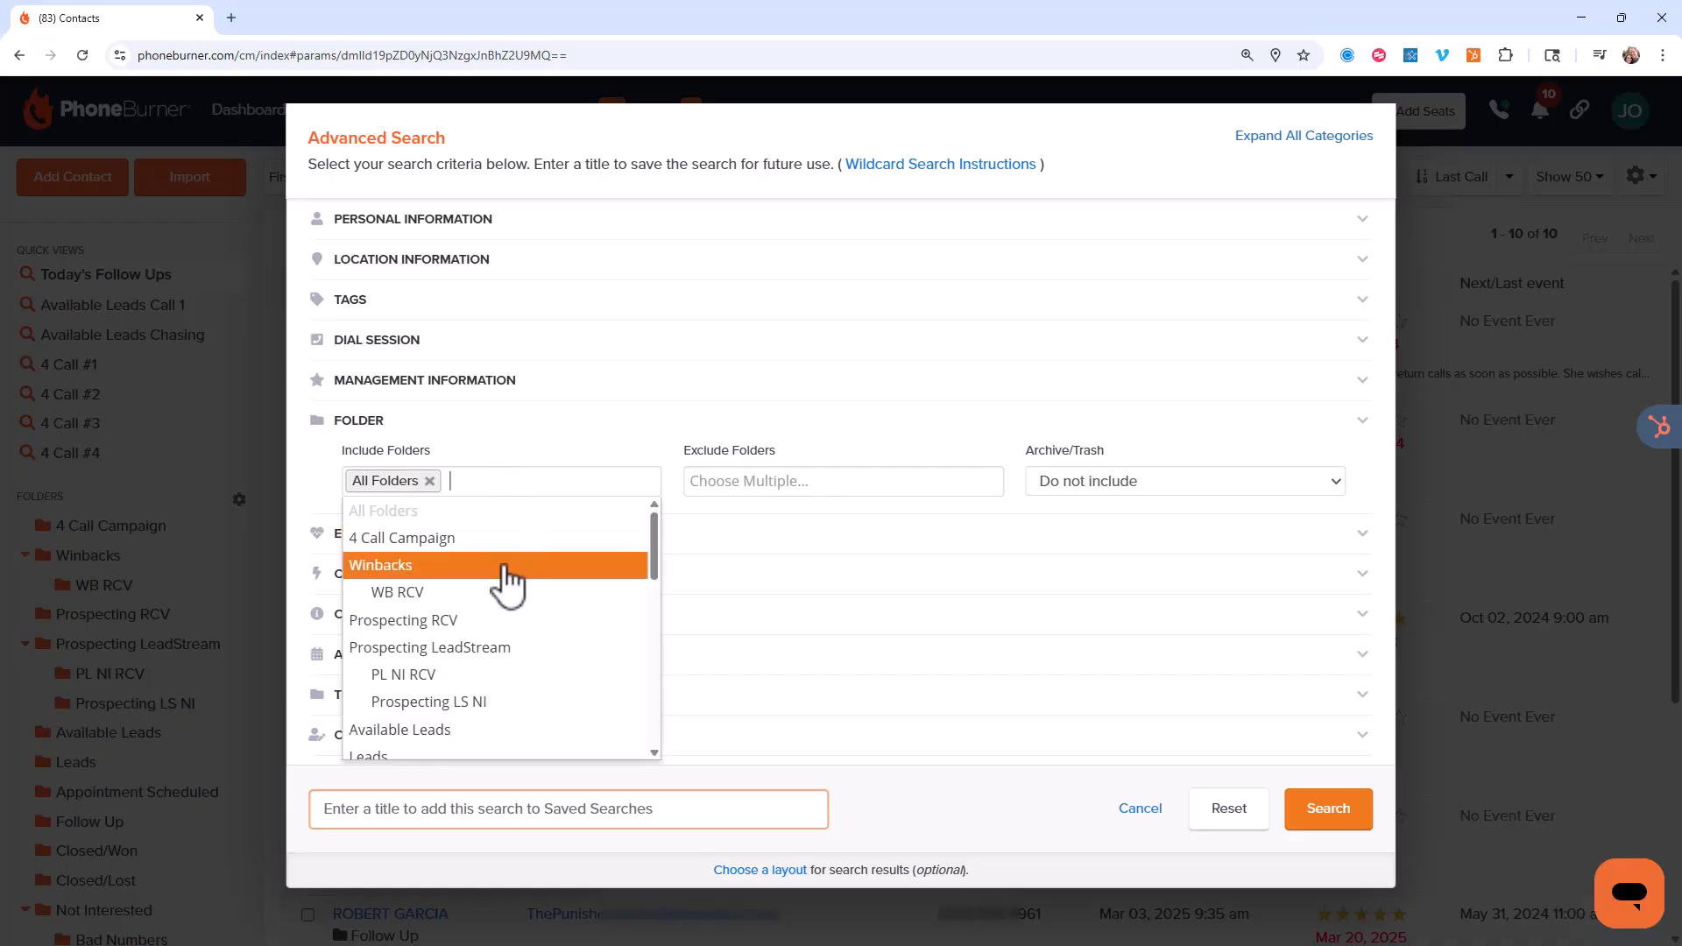
pyautogui.scroll(-2, 503, 576)
pyautogui.scroll(-1, 502, 576)
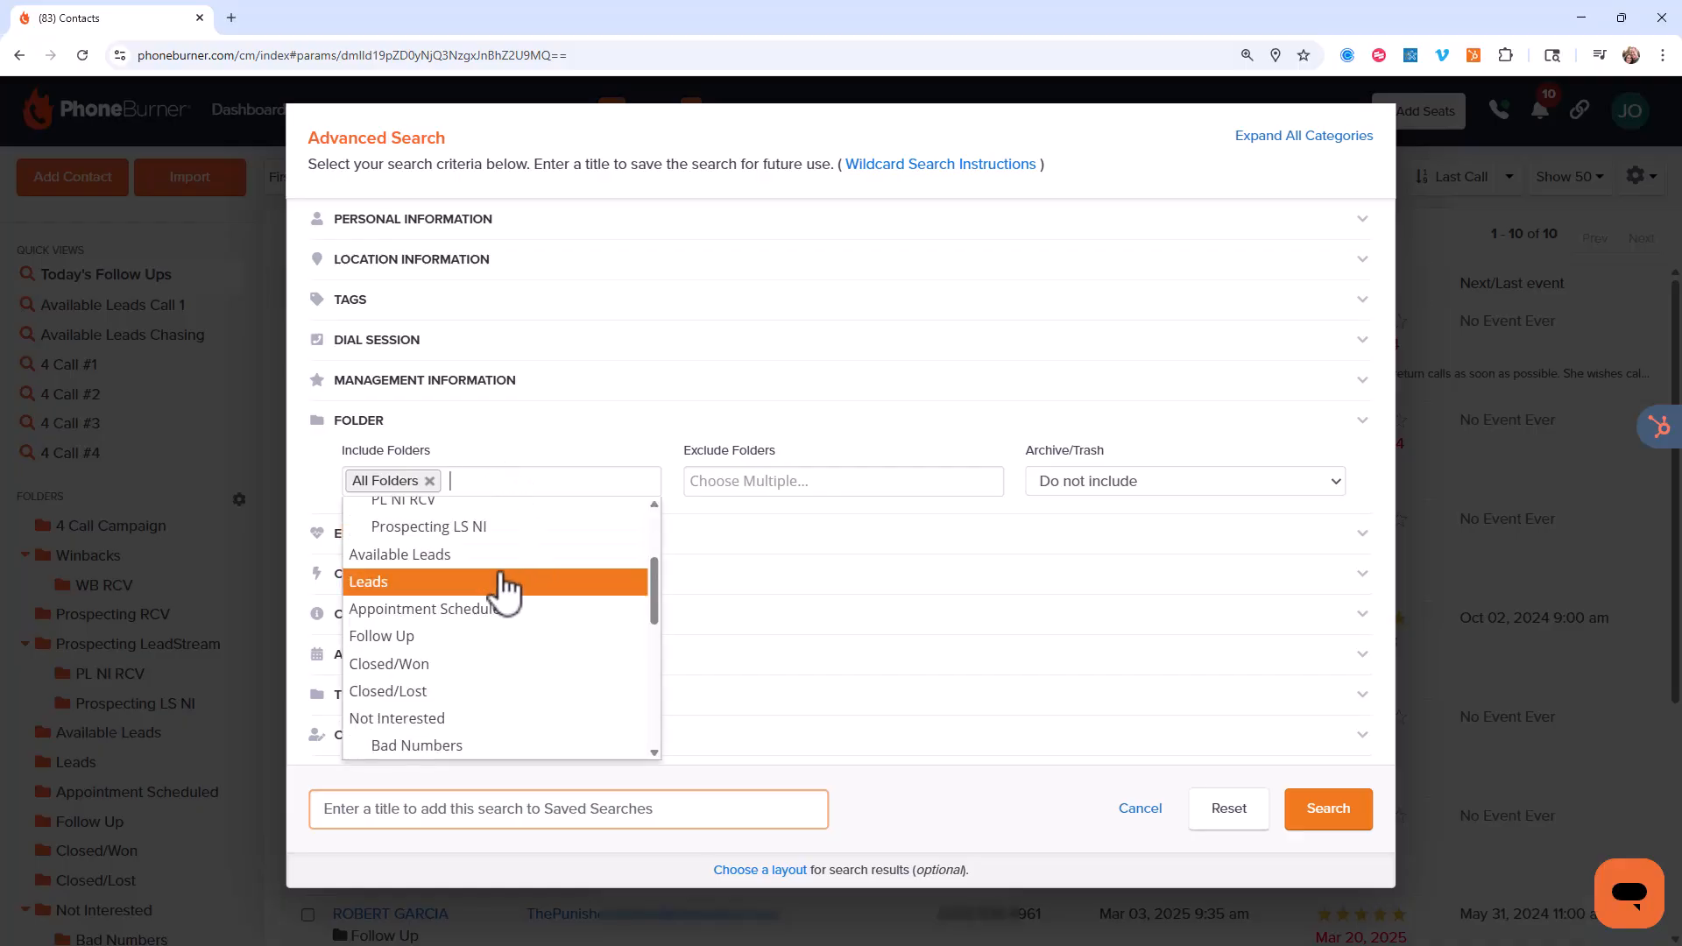
pyautogui.click(482, 611)
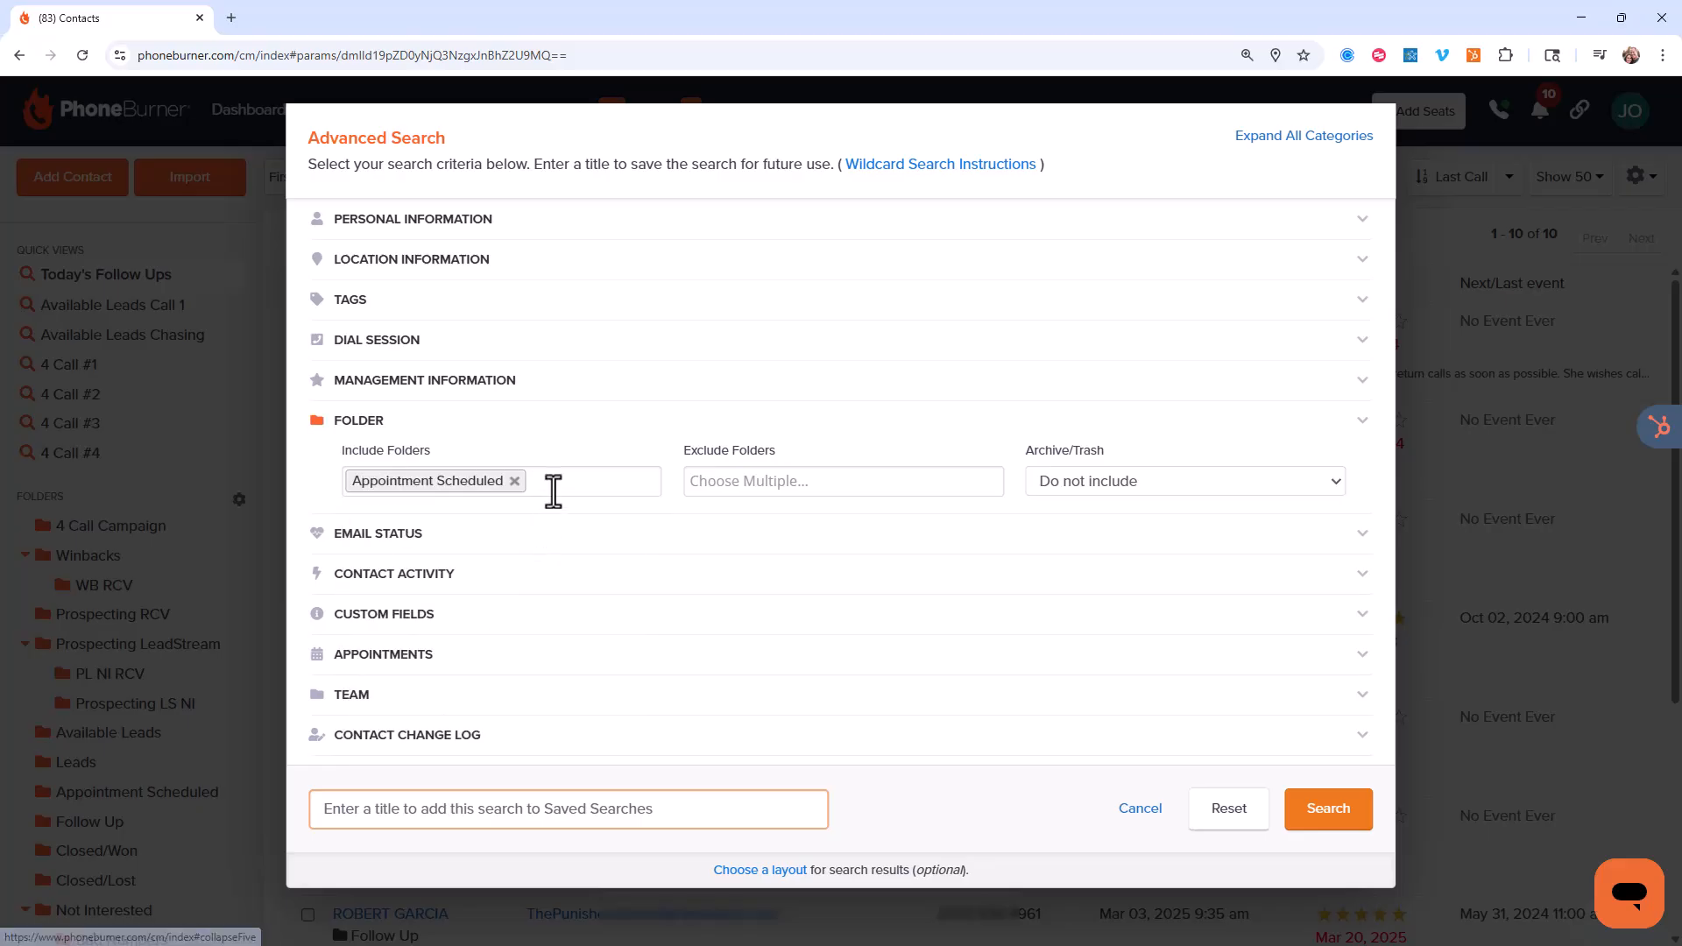
pyautogui.click(552, 488)
pyautogui.scroll(-1, 531, 604)
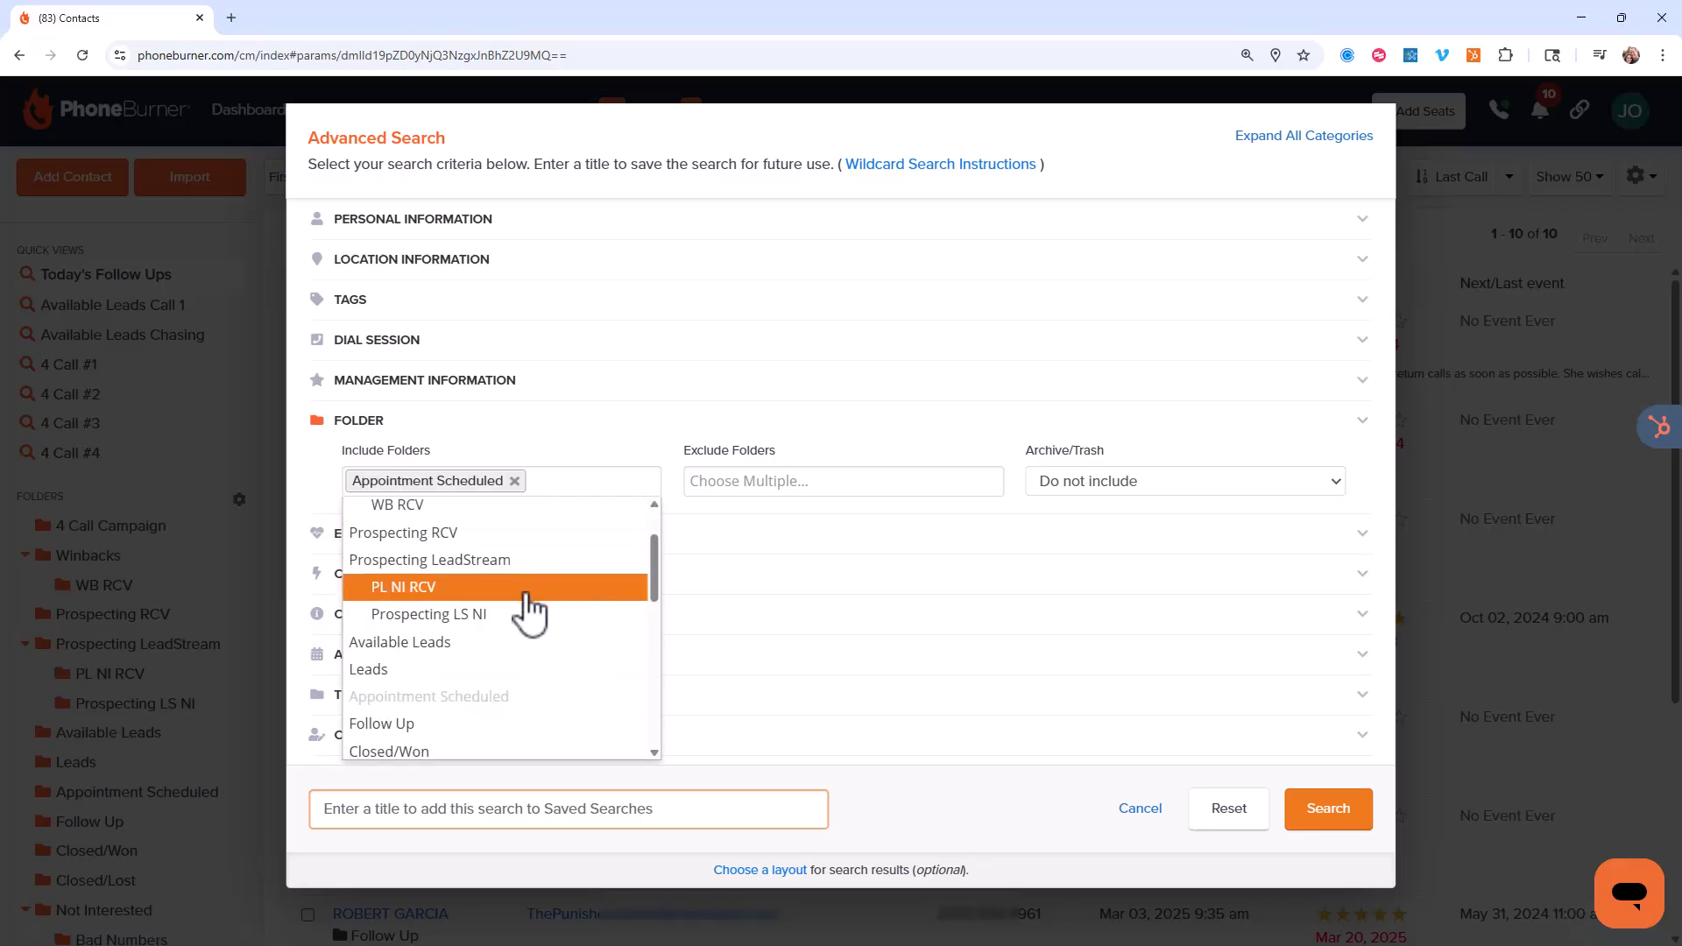
pyautogui.click(453, 727)
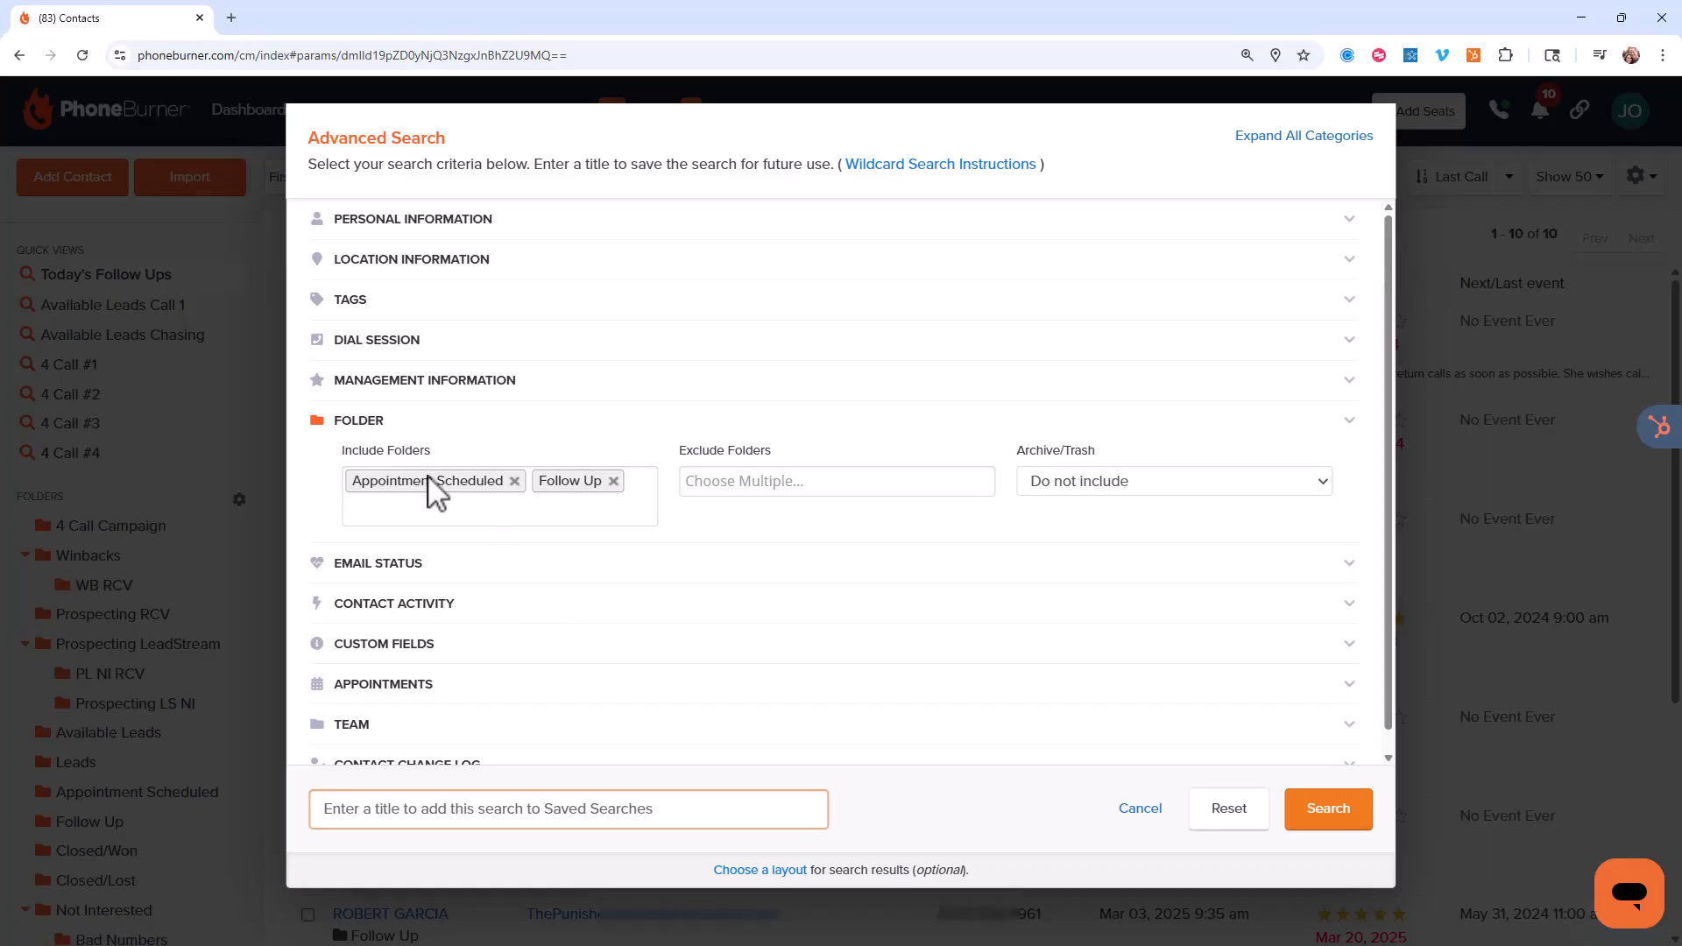
pyautogui.click(1310, 810)
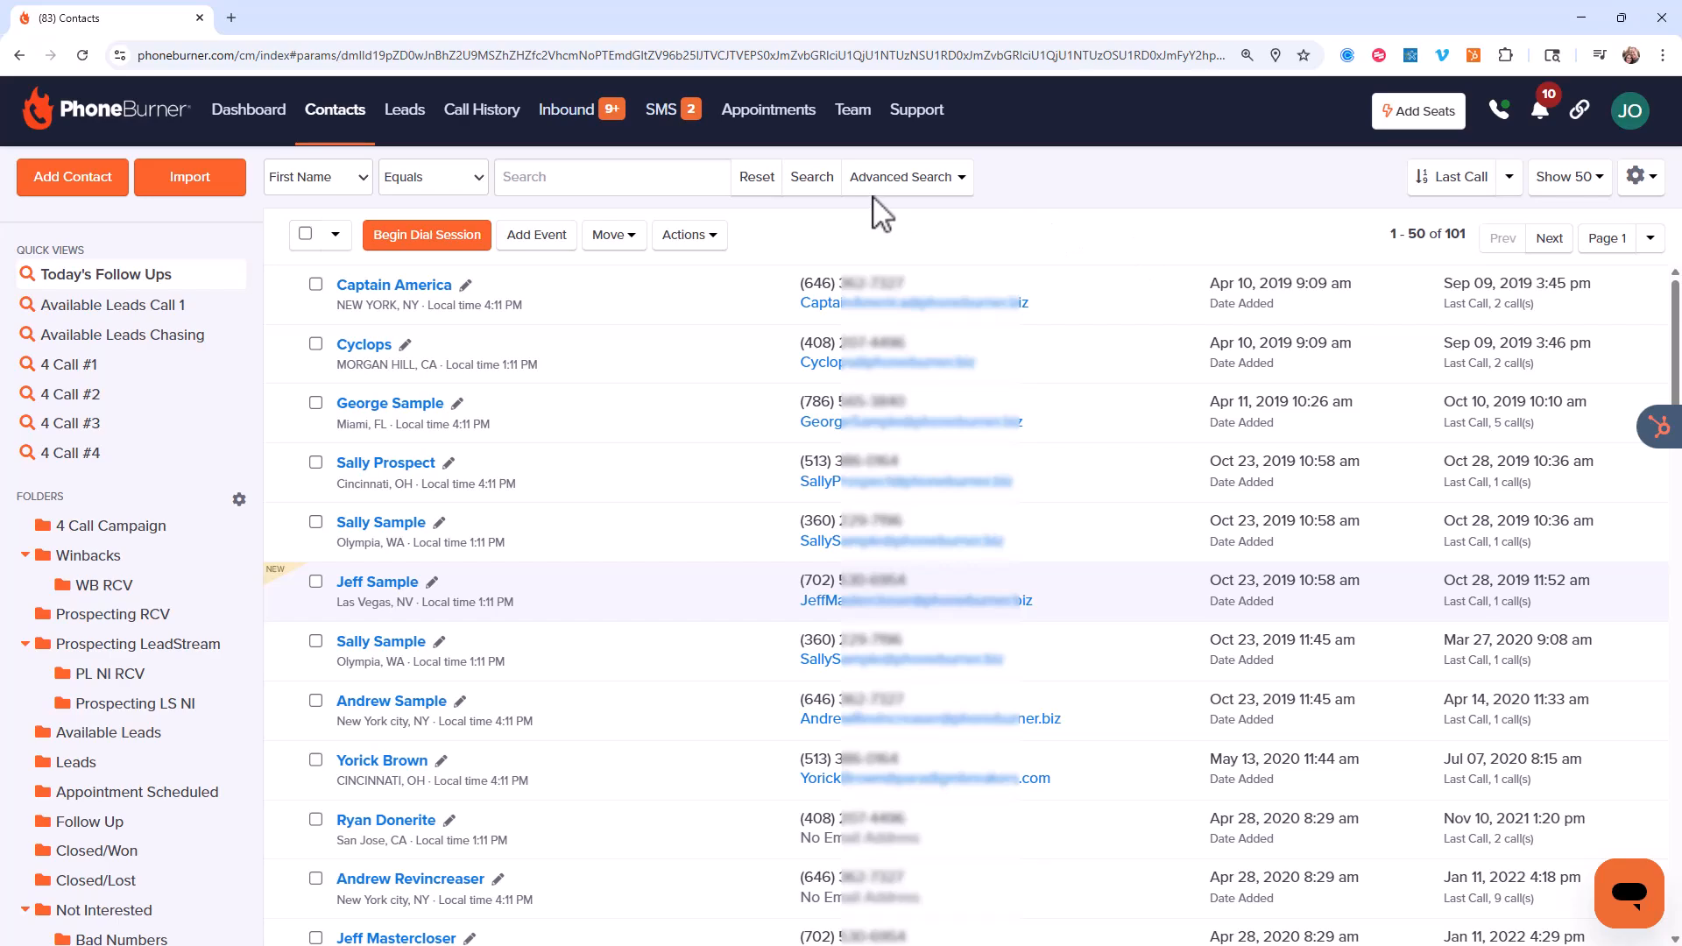
# Reopen the advanced search and remove Follow Up and Appointment Scheduled from the included folders
pyautogui.click(896, 180)
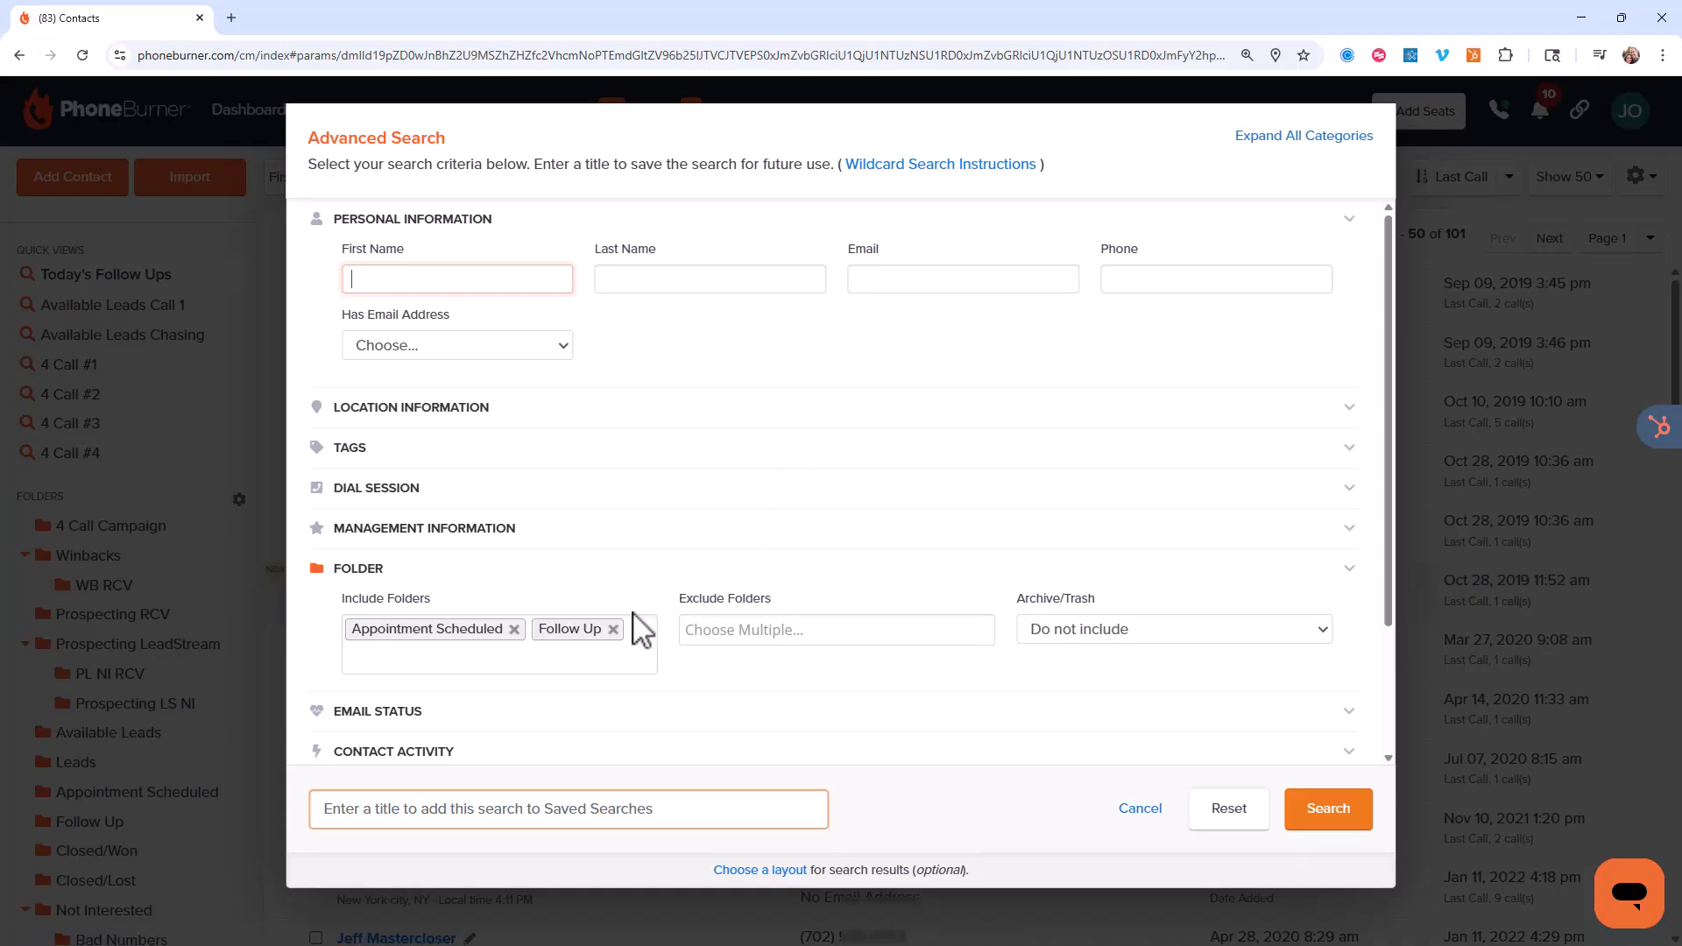
pyautogui.click(614, 629)
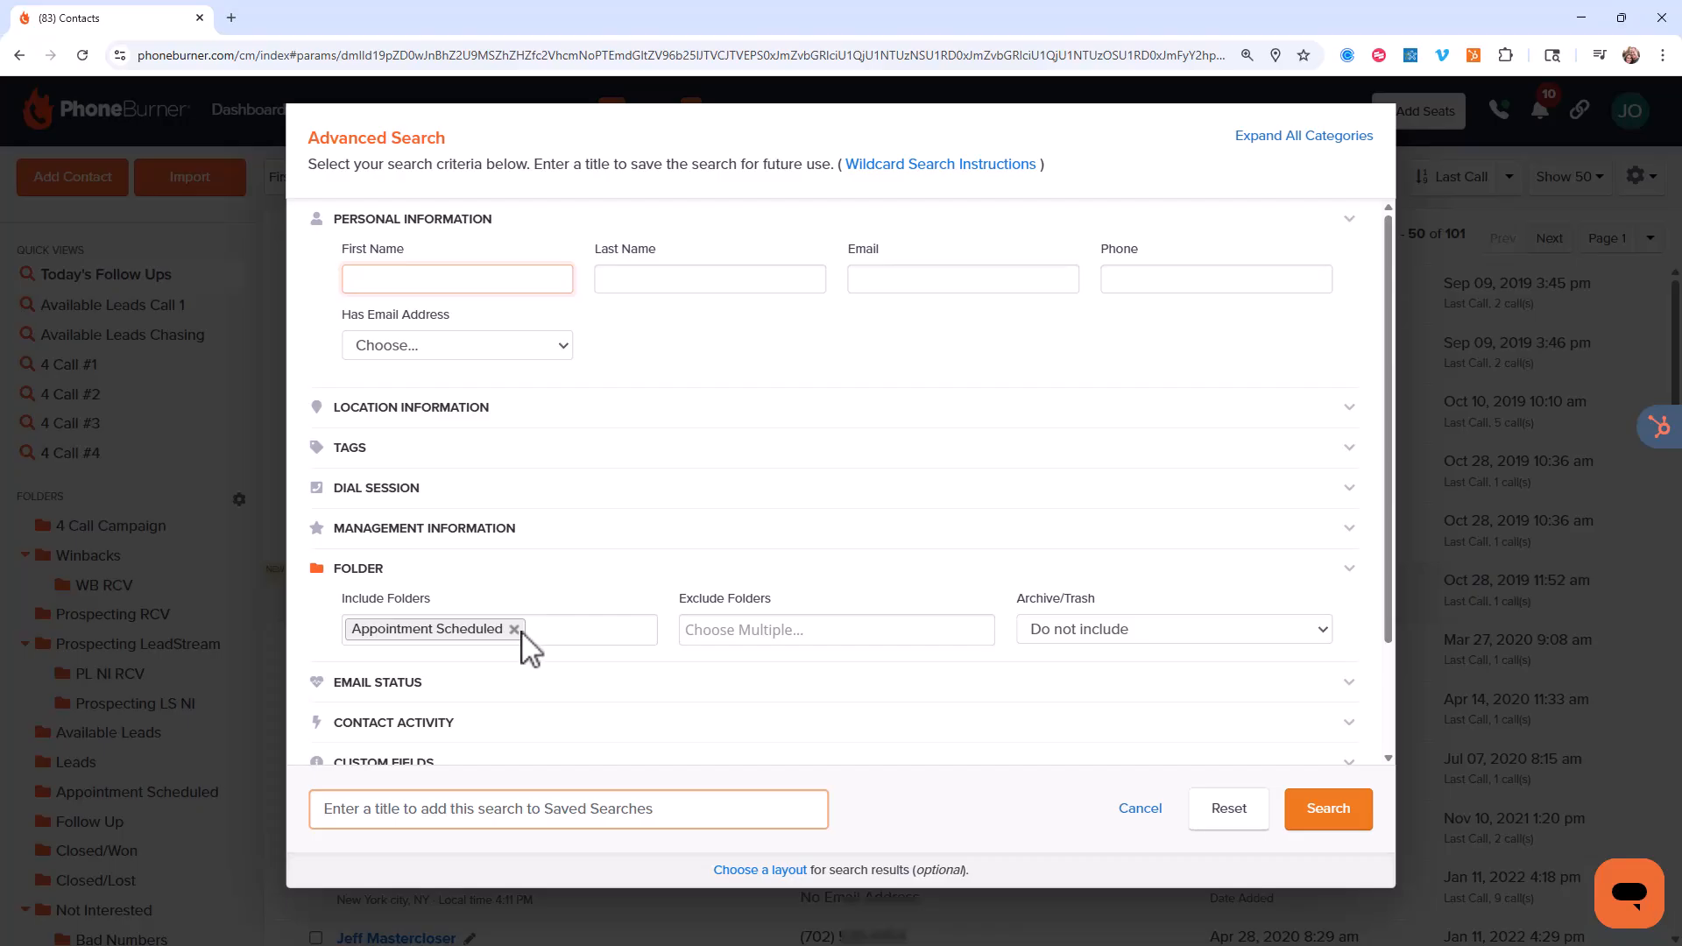
pyautogui.click(515, 629)
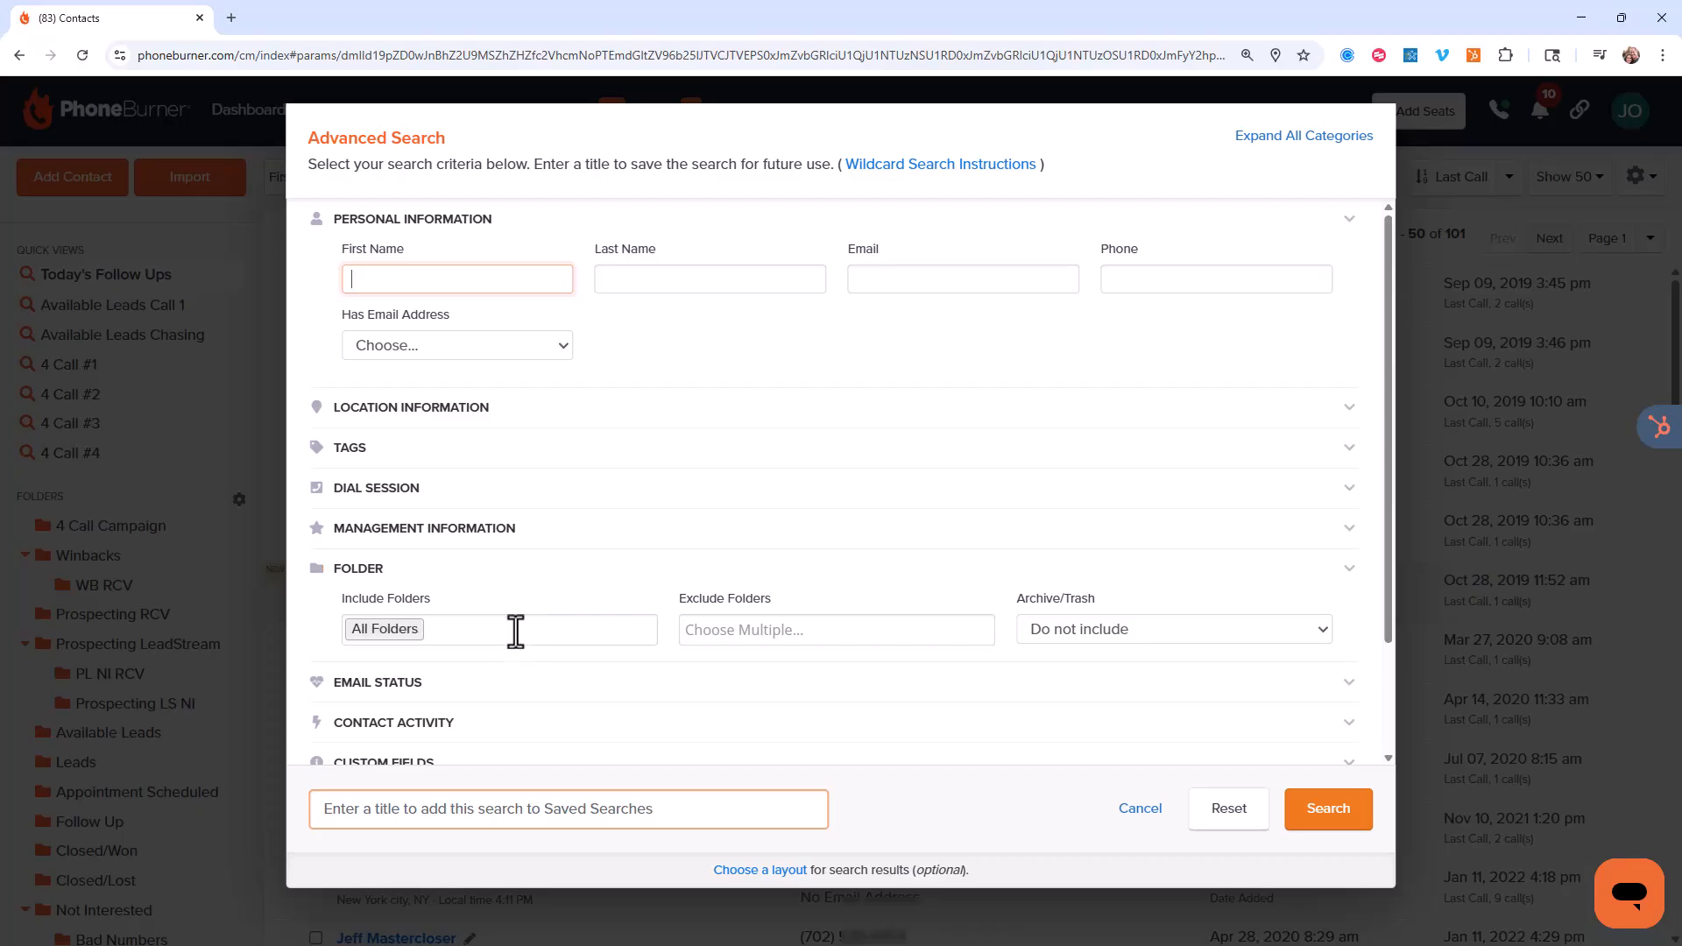
# Exclude the Leads and Available Leads folders and run the search
pyautogui.click(741, 631)
pyautogui.scroll(-2, 841, 570)
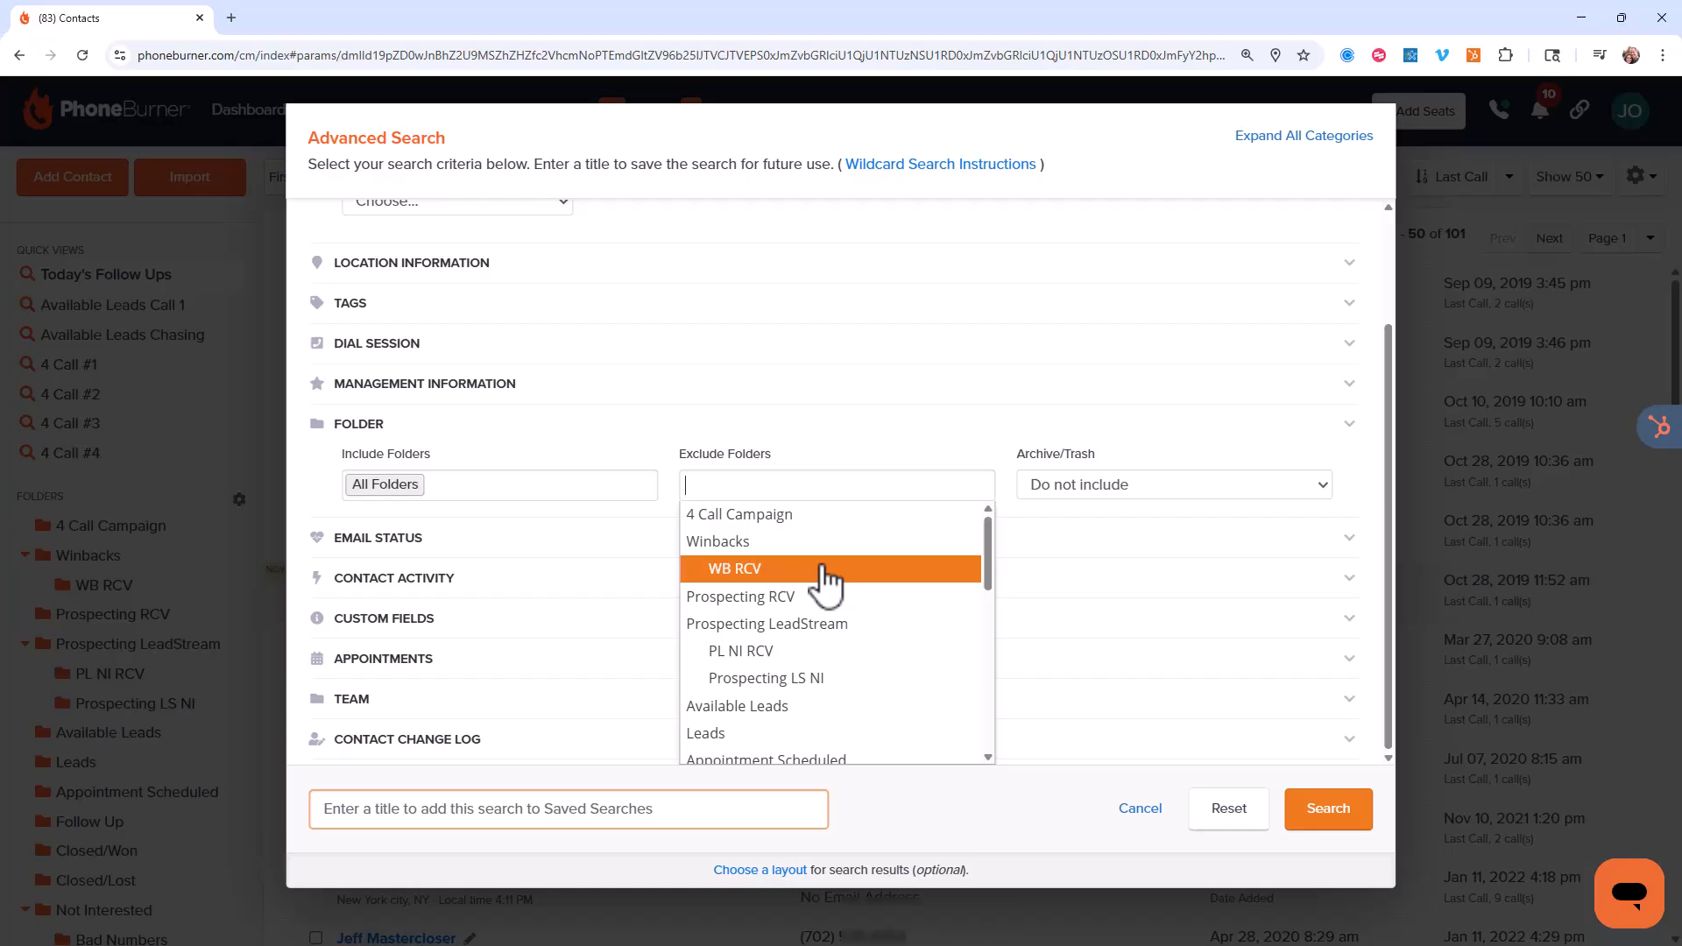
pyautogui.scroll(-1, 819, 585)
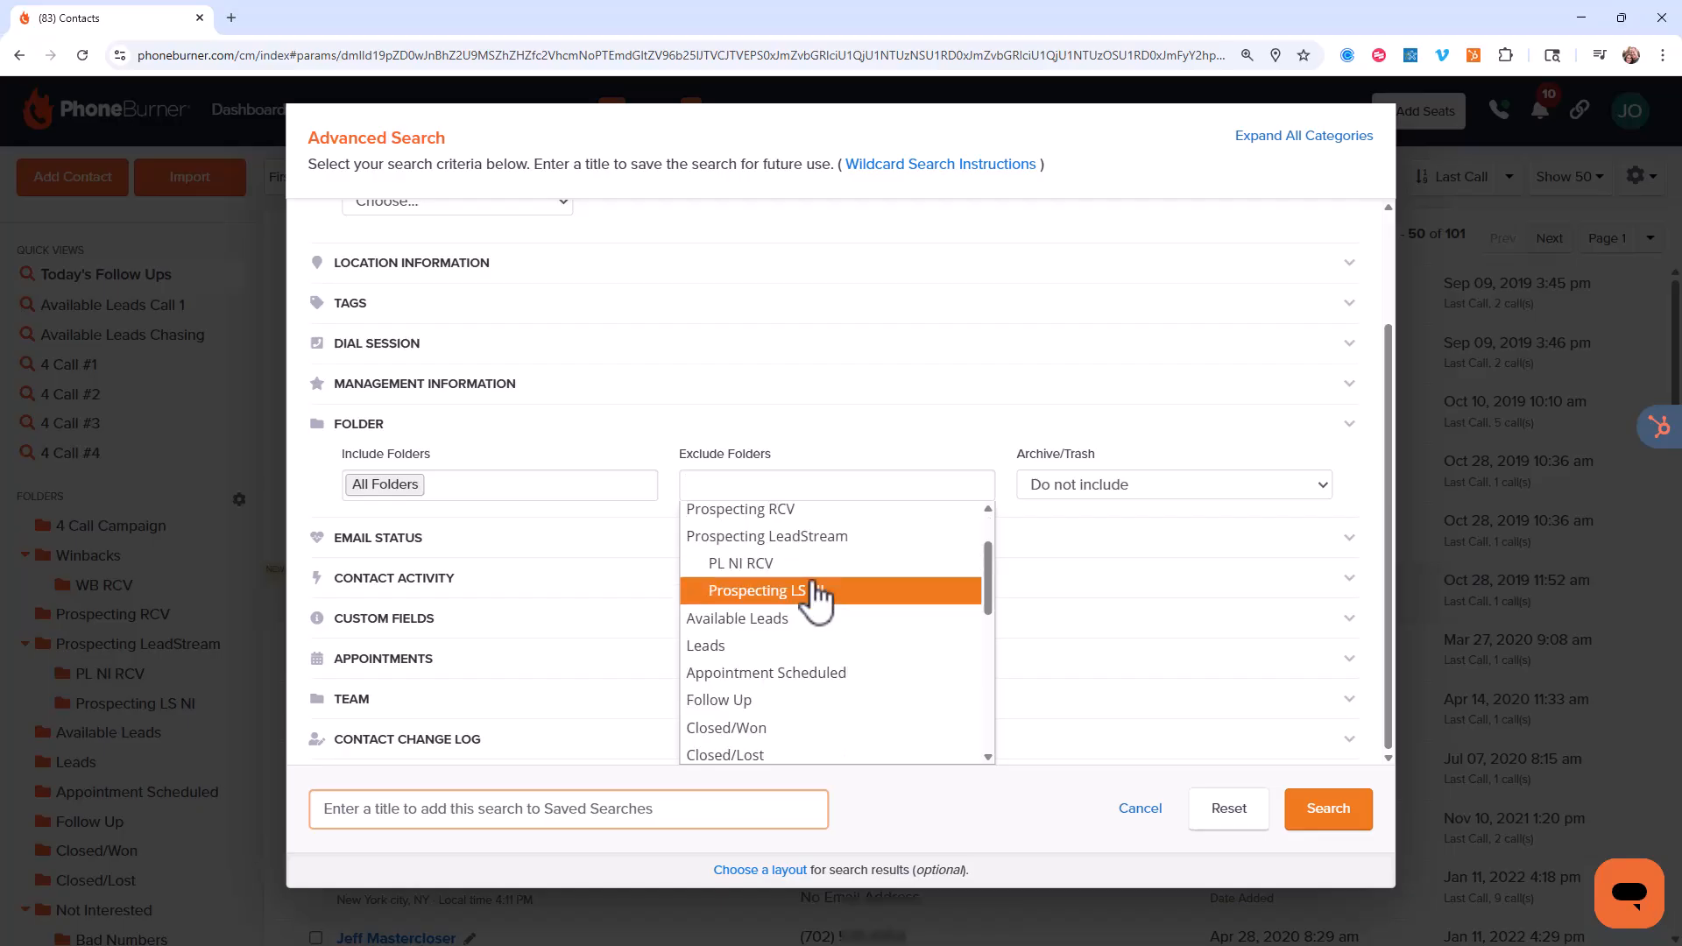
pyautogui.click(714, 648)
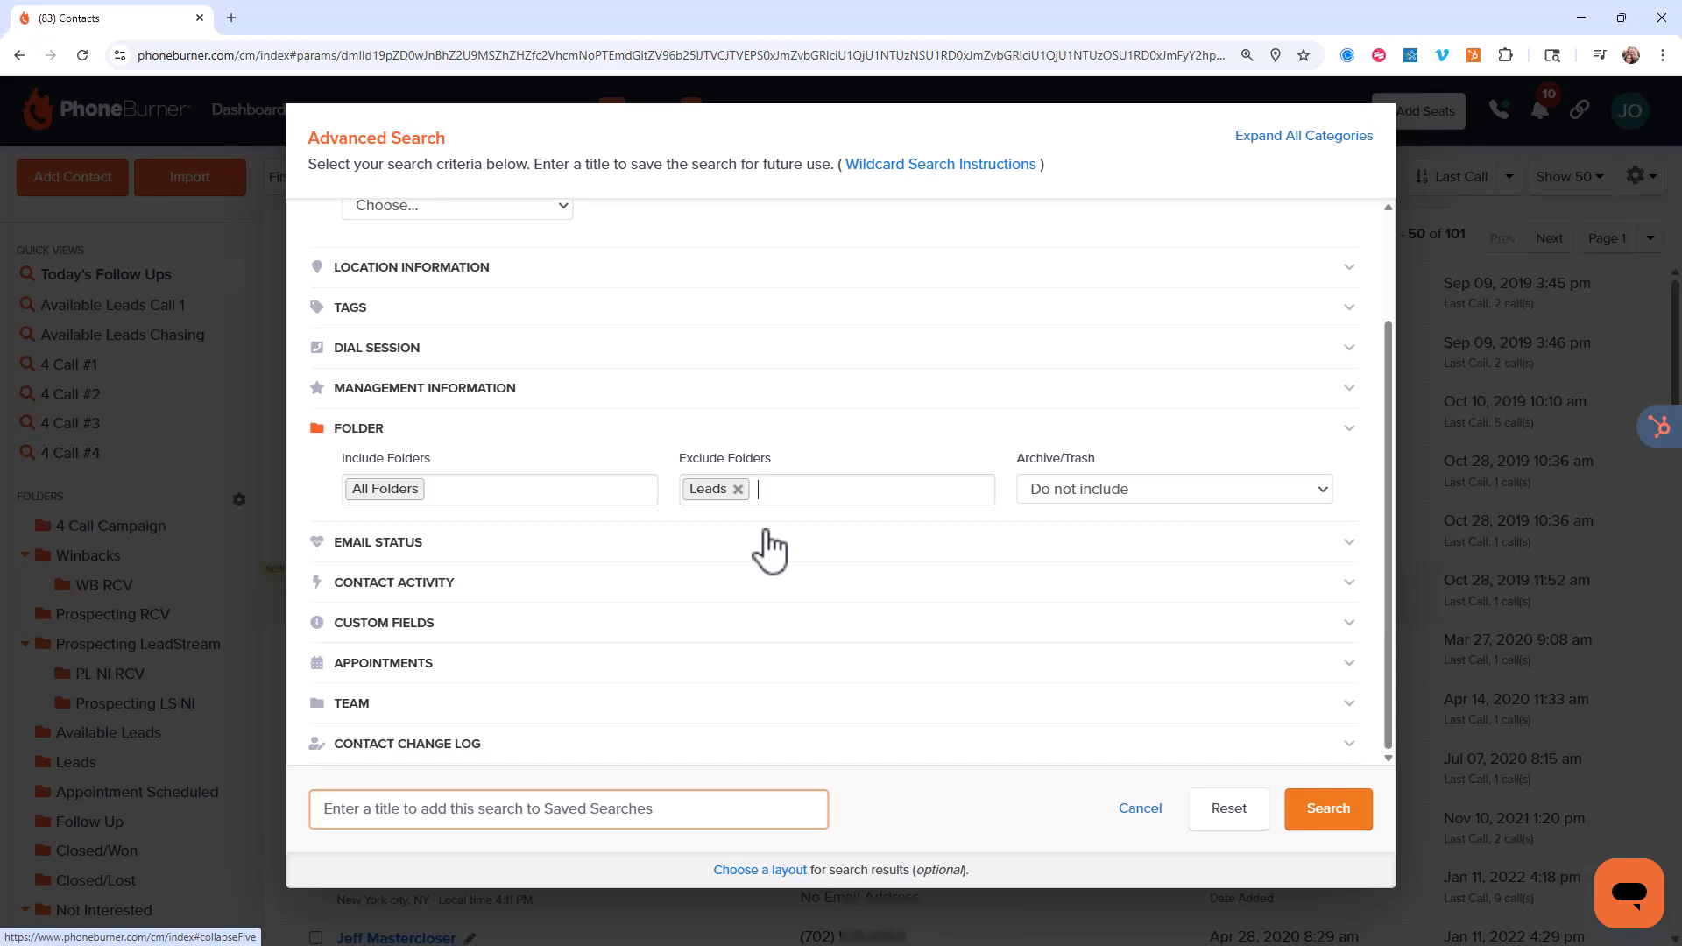
pyautogui.click(805, 488)
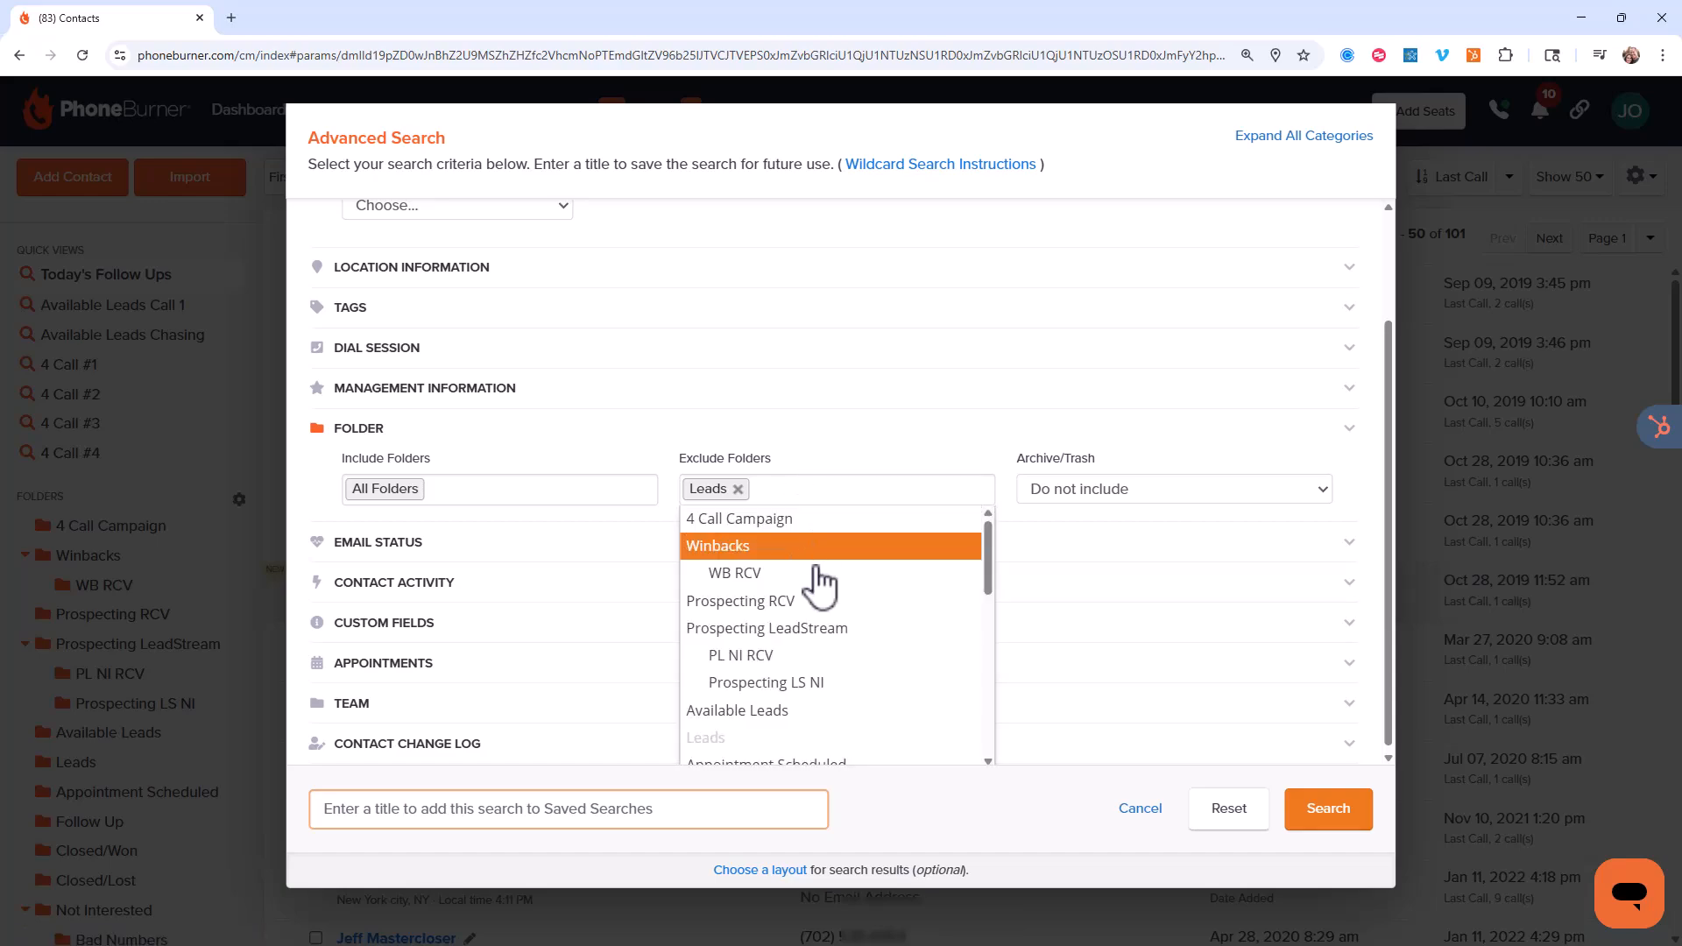
pyautogui.click(772, 710)
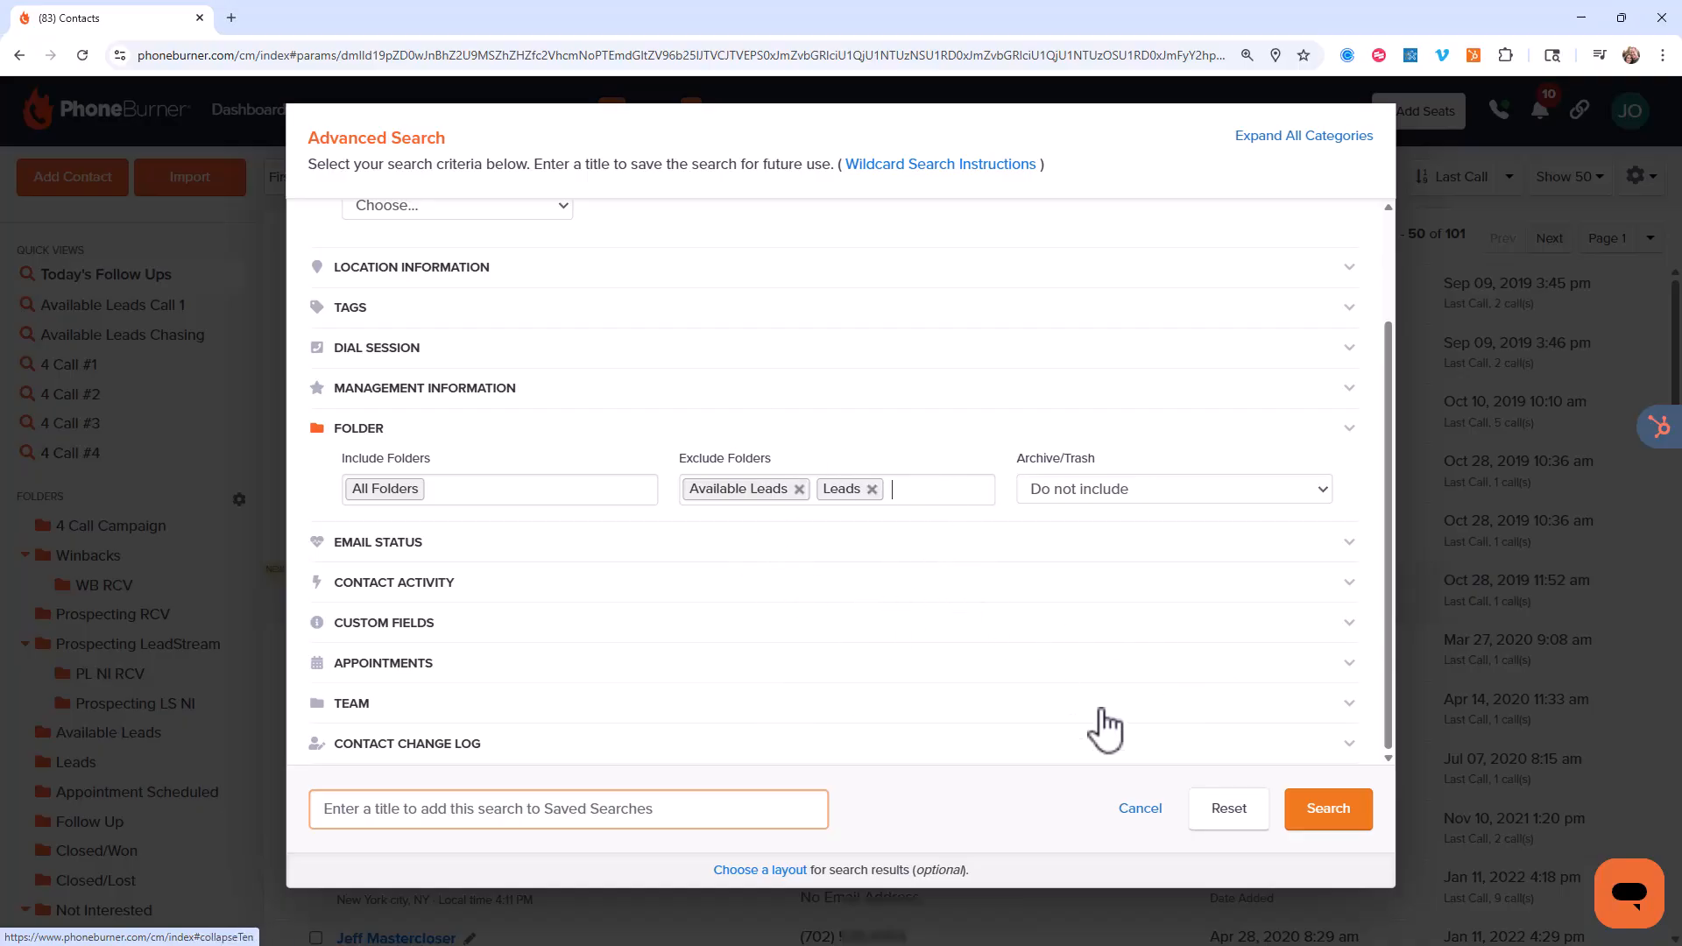
pyautogui.click(1326, 810)
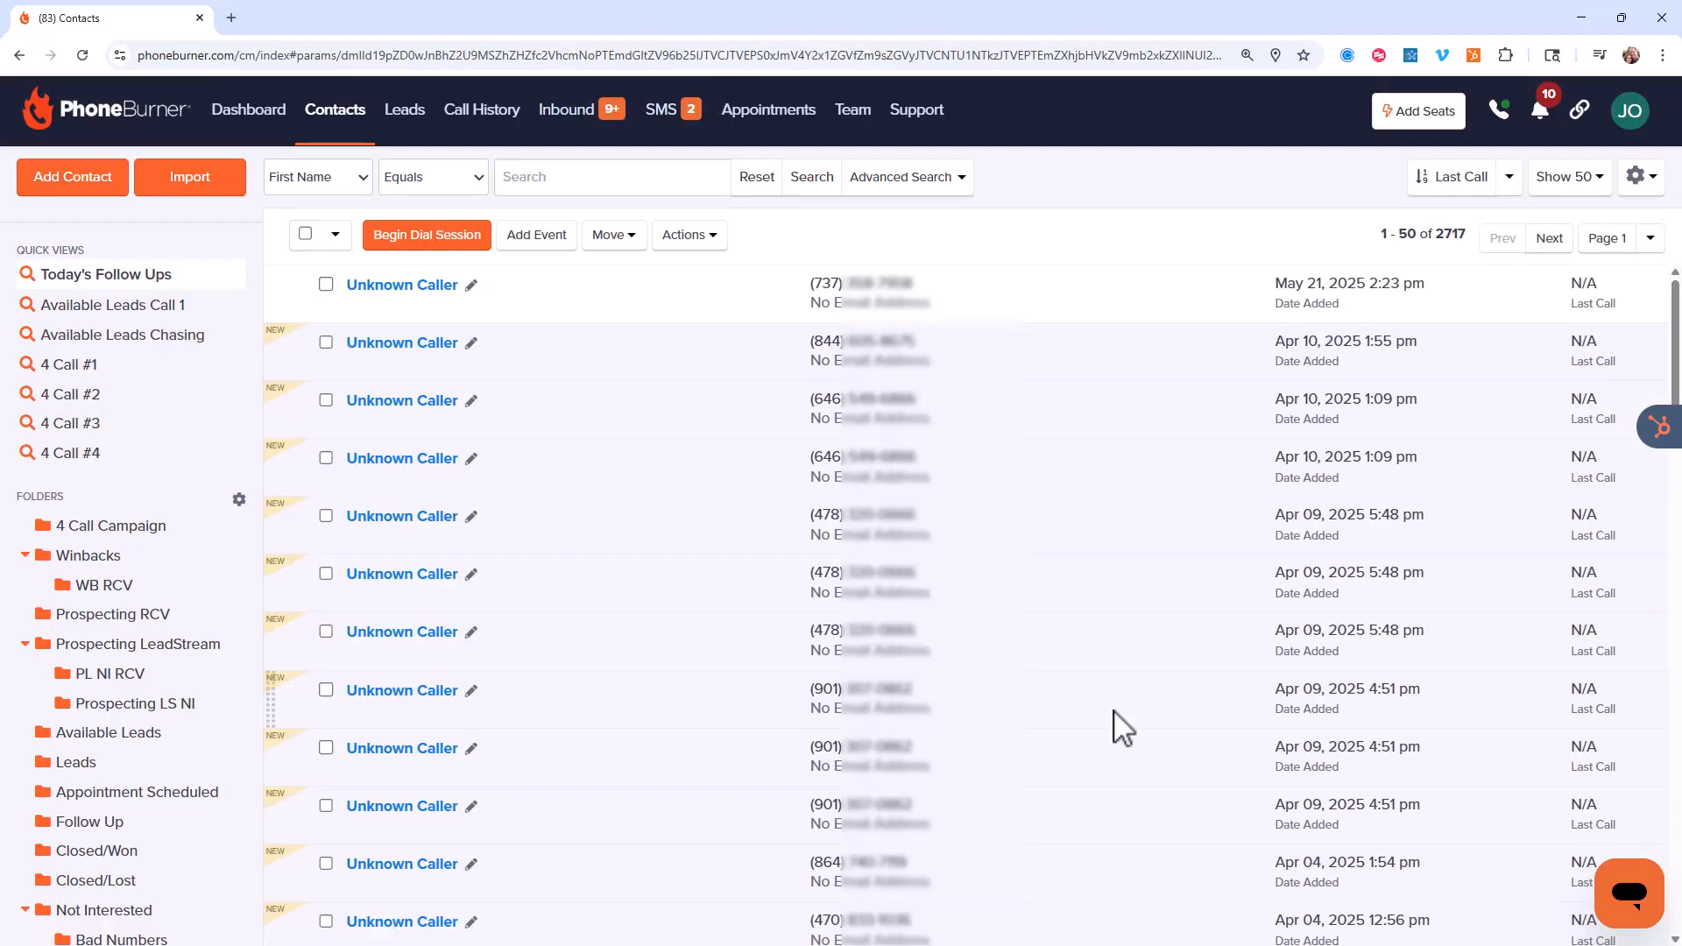
# Reopen the advanced search and remove Leads and Available Leads from the excluded folders
pyautogui.click(900, 180)
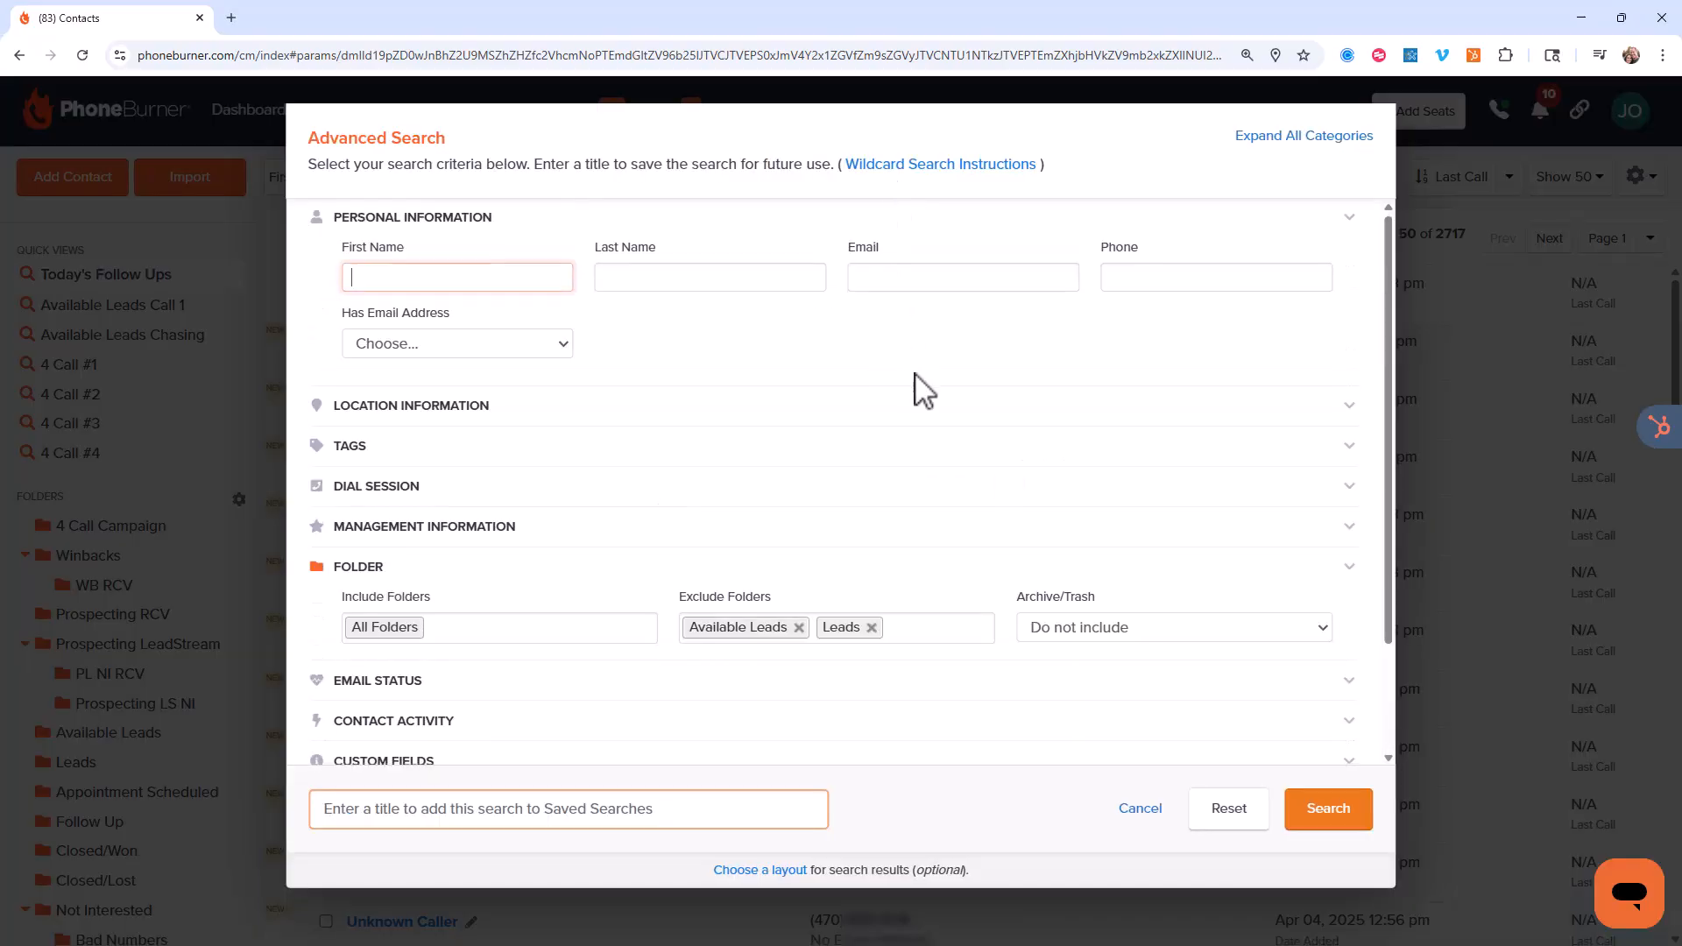
pyautogui.scroll(-3, 916, 375)
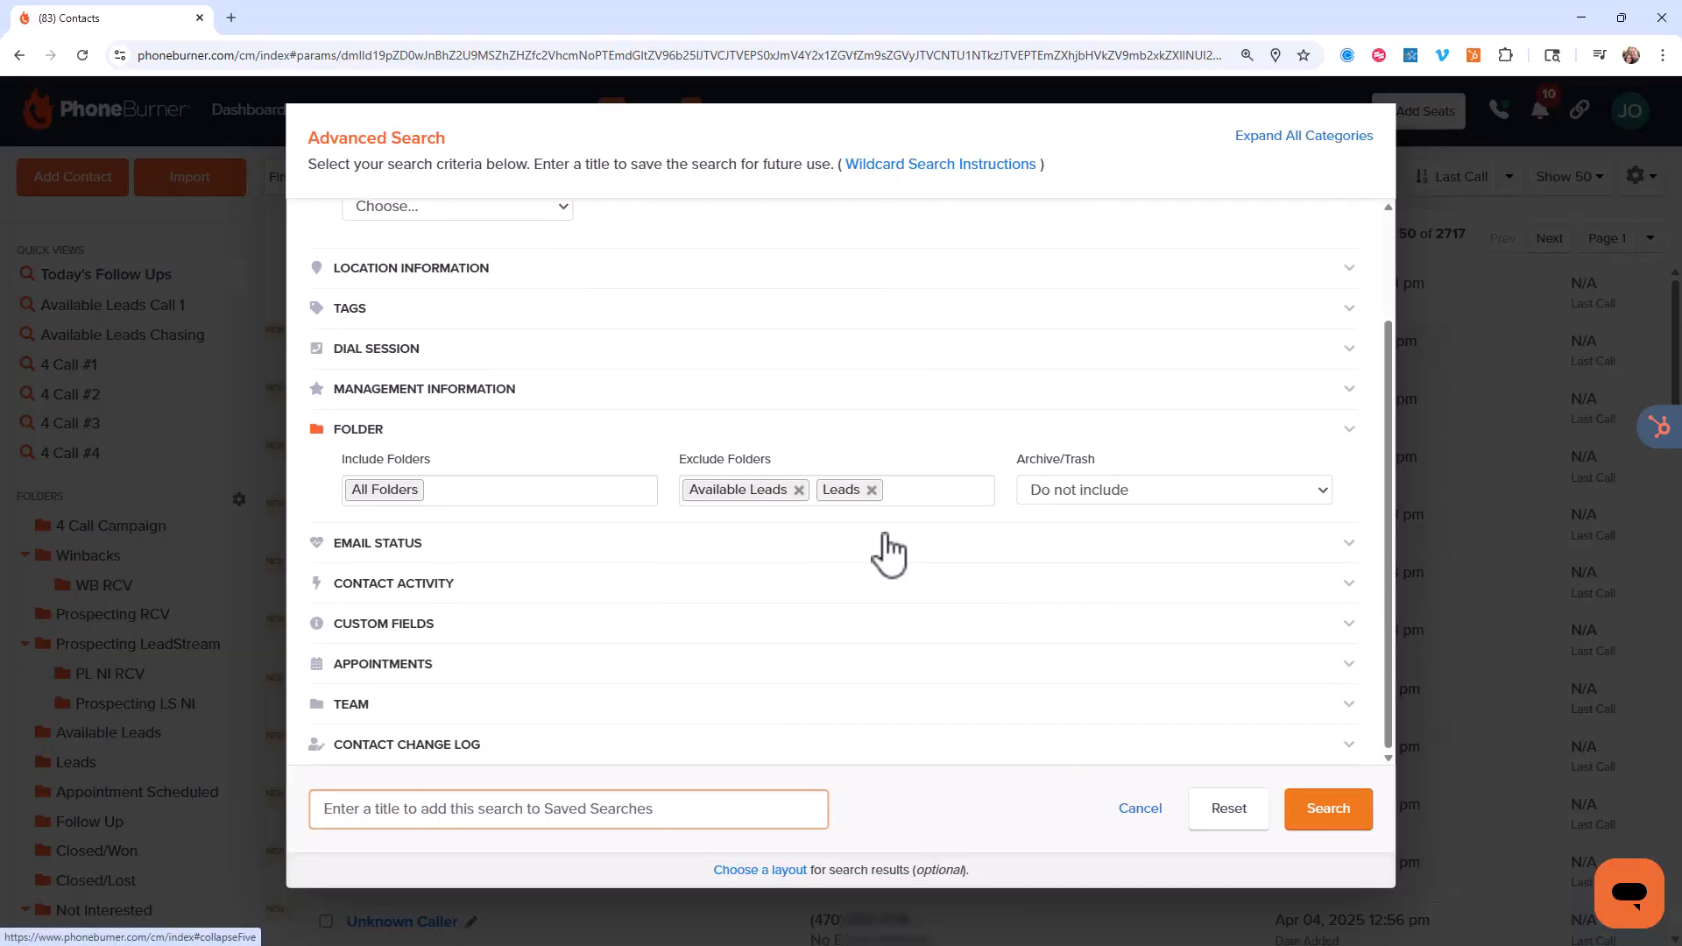
pyautogui.click(1082, 490)
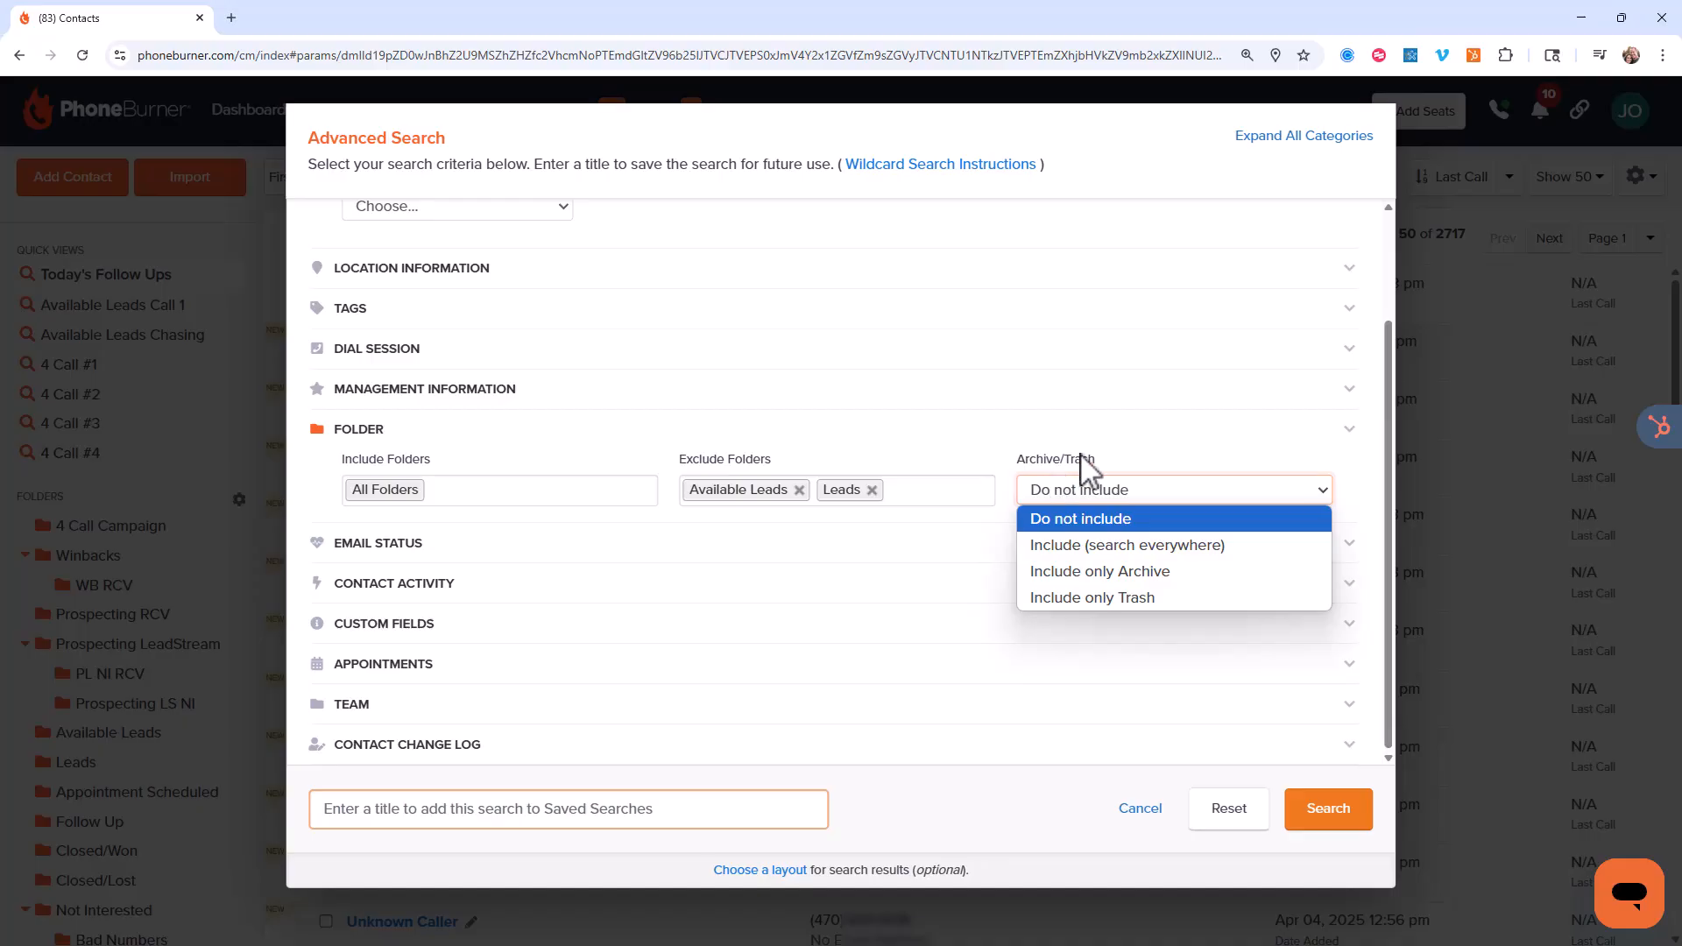
pyautogui.click(871, 489)
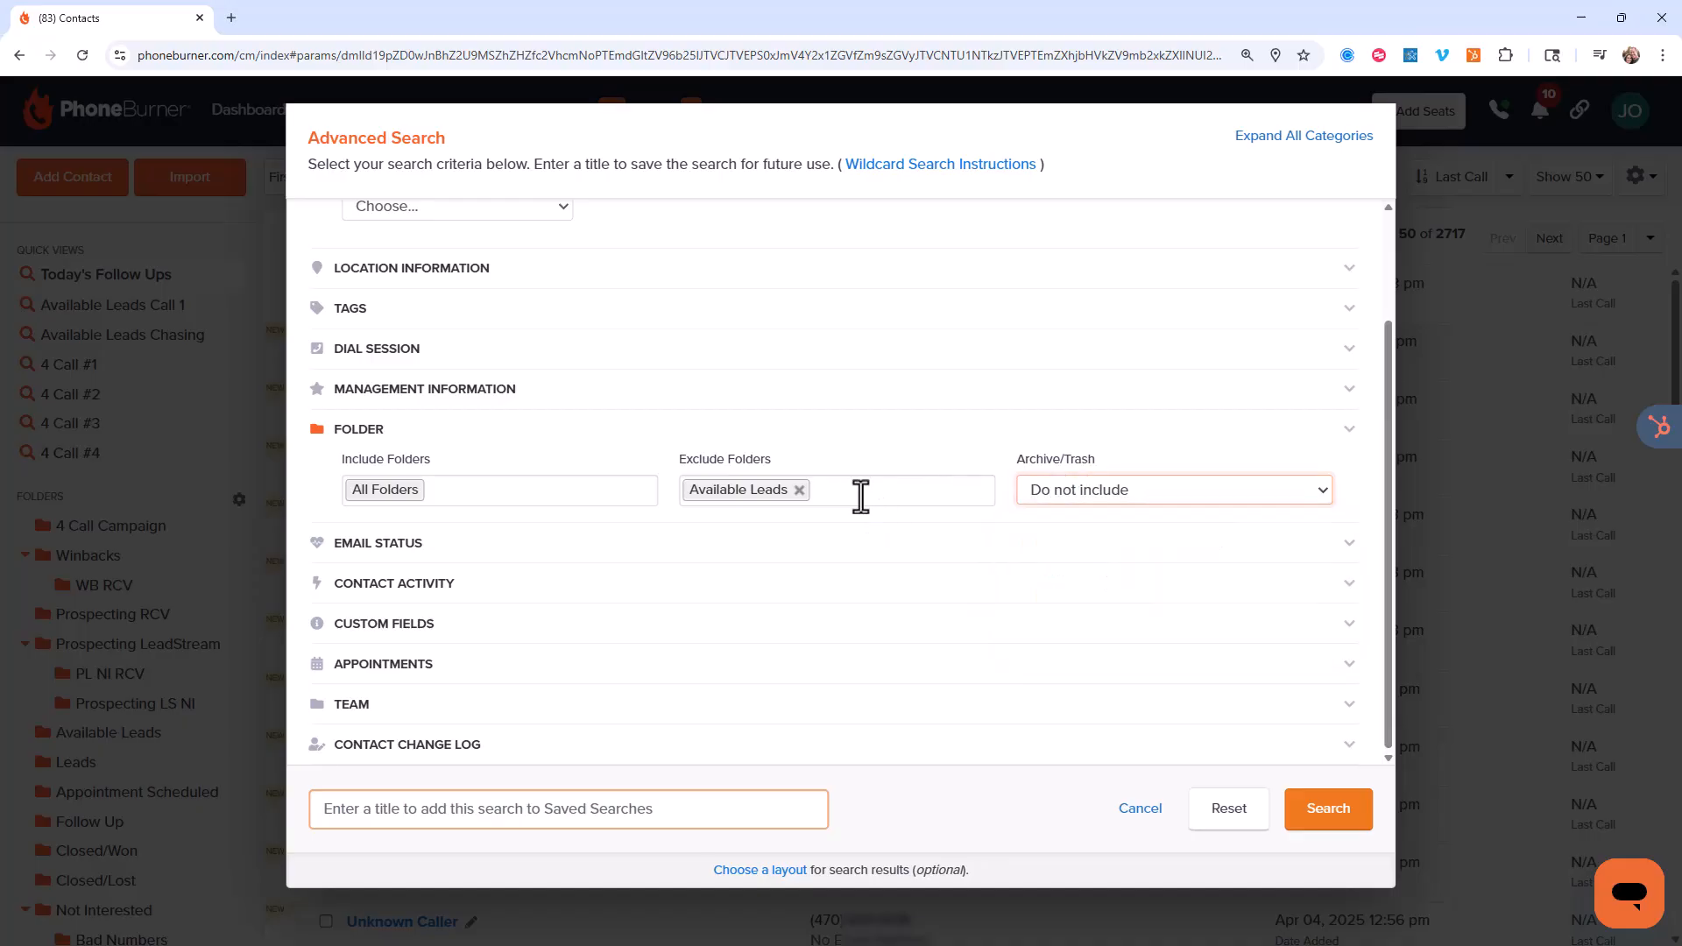
pyautogui.click(800, 491)
# Set the Archive/Trash criterion to Include only Archive and run the search
pyautogui.click(1084, 490)
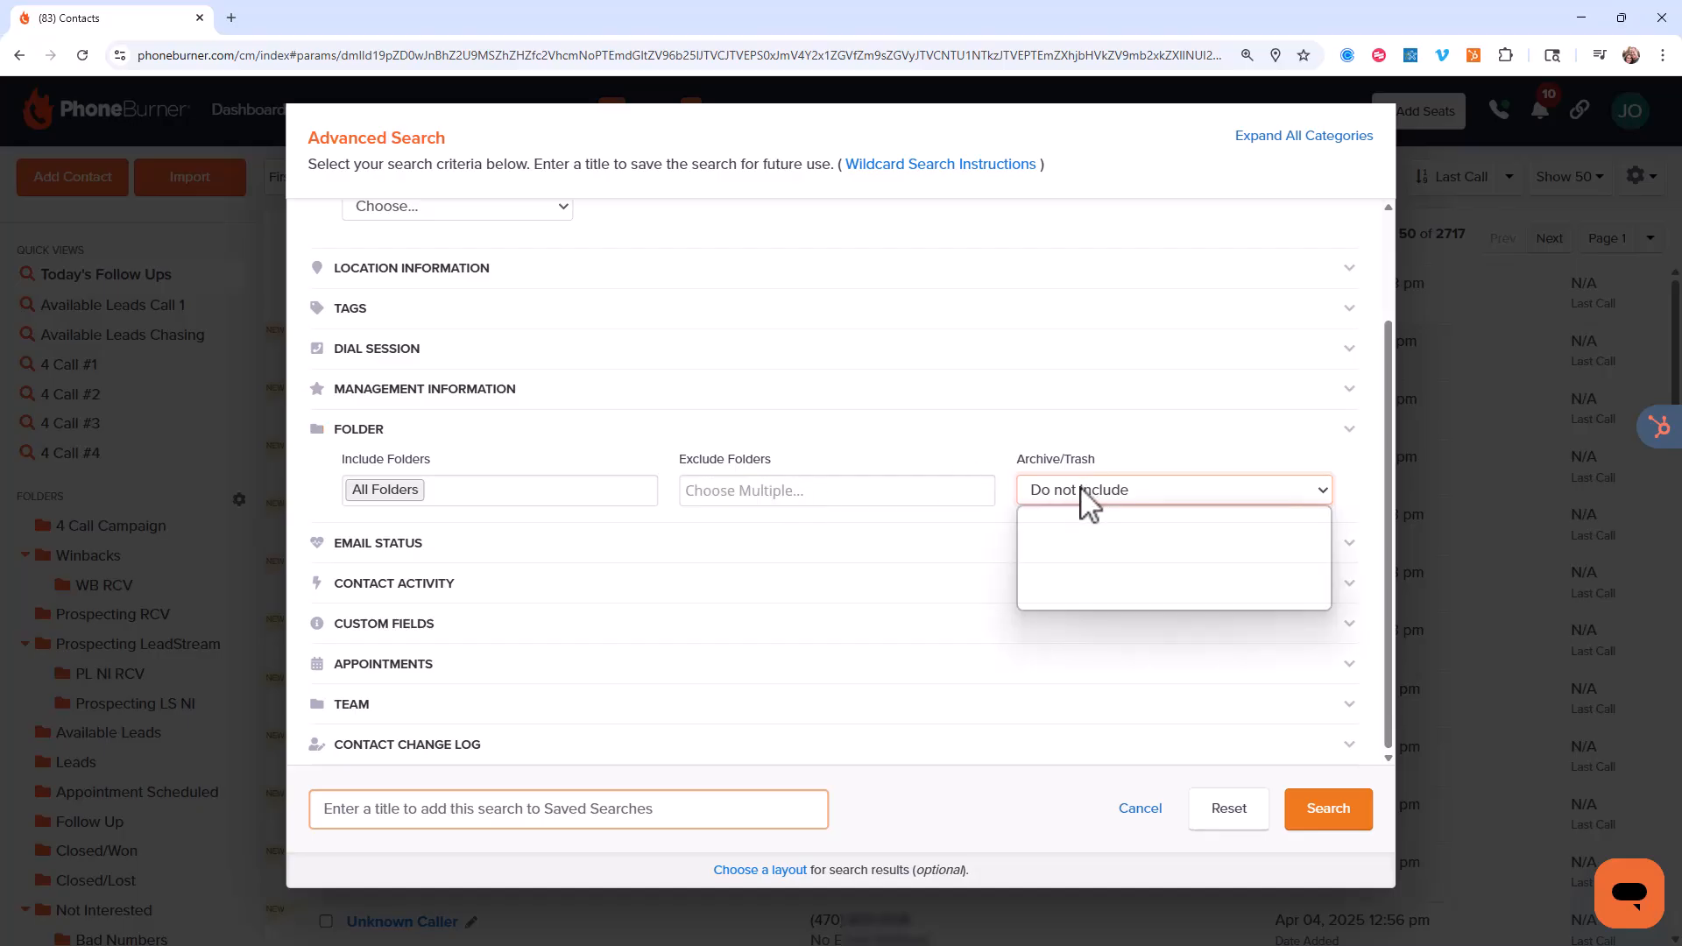
pyautogui.click(1070, 568)
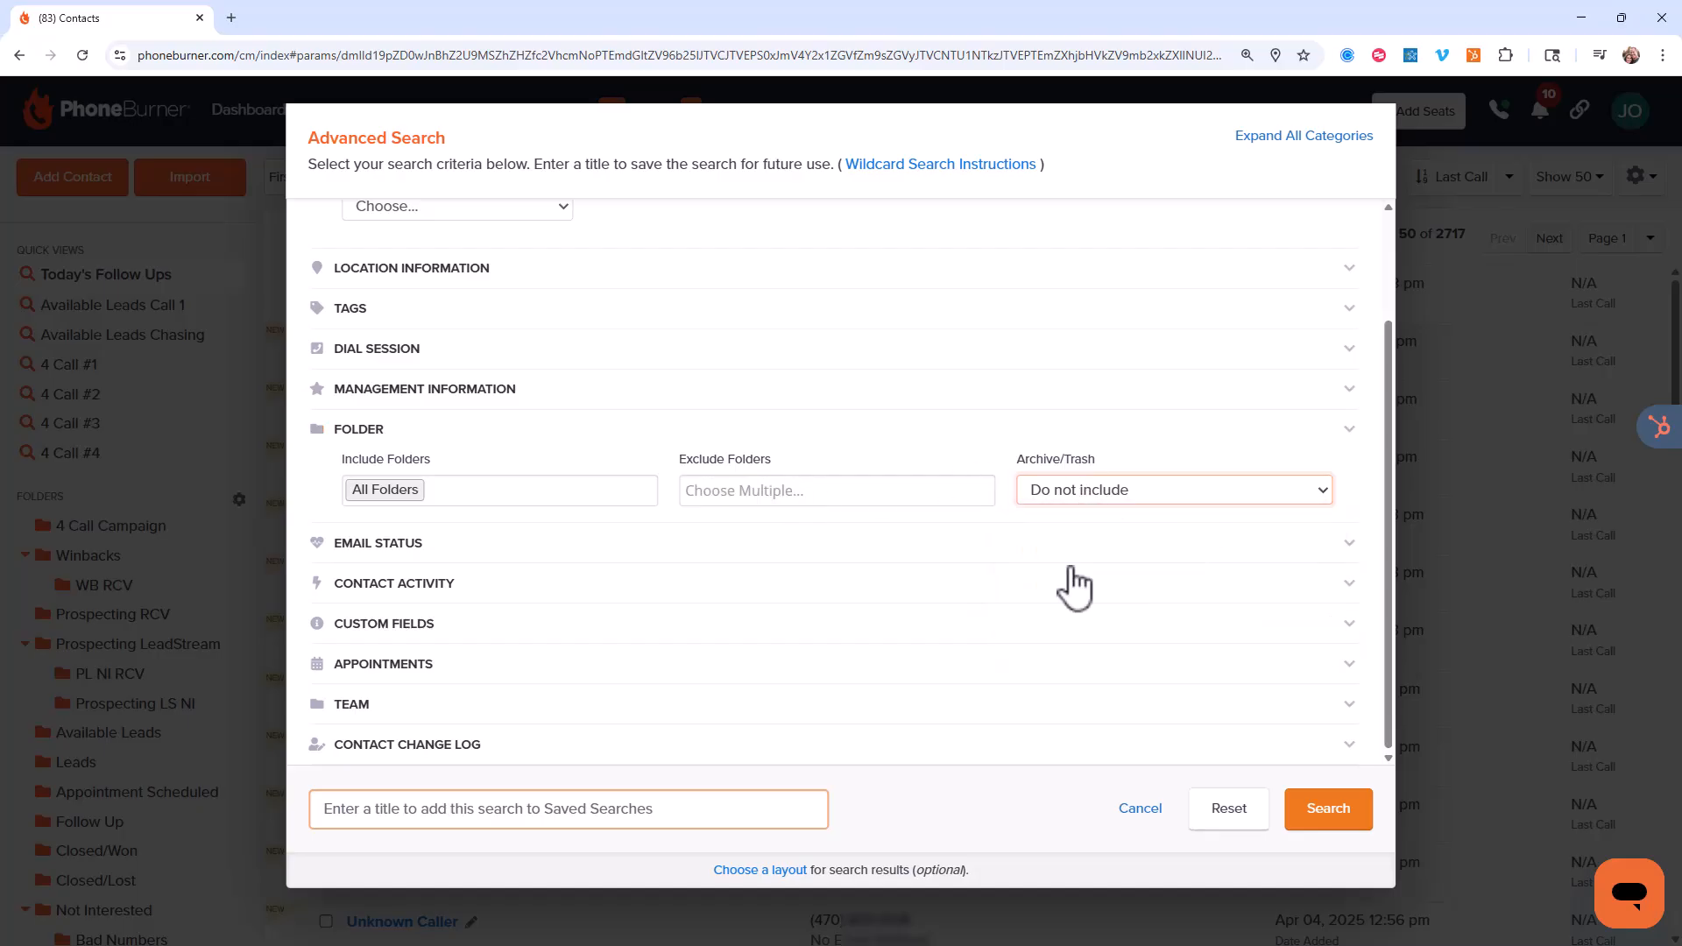
pyautogui.click(1330, 810)
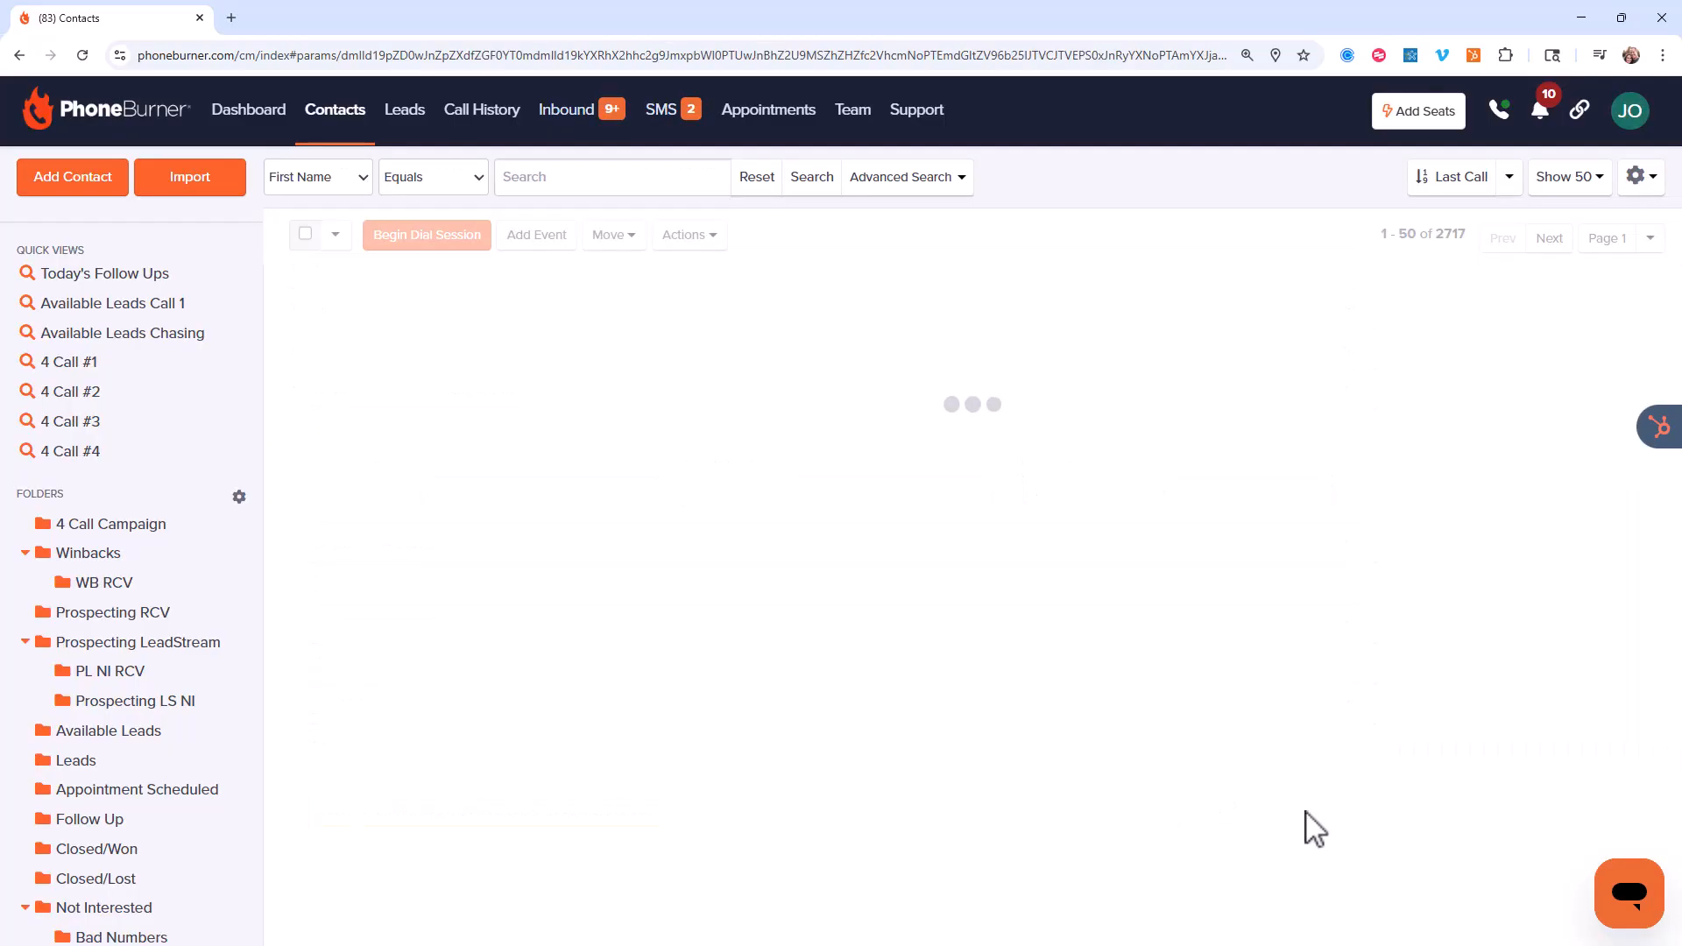
# Reopen the advanced search, change the Archive/Trash criterion to Include only Trash, and run the search
pyautogui.click(894, 177)
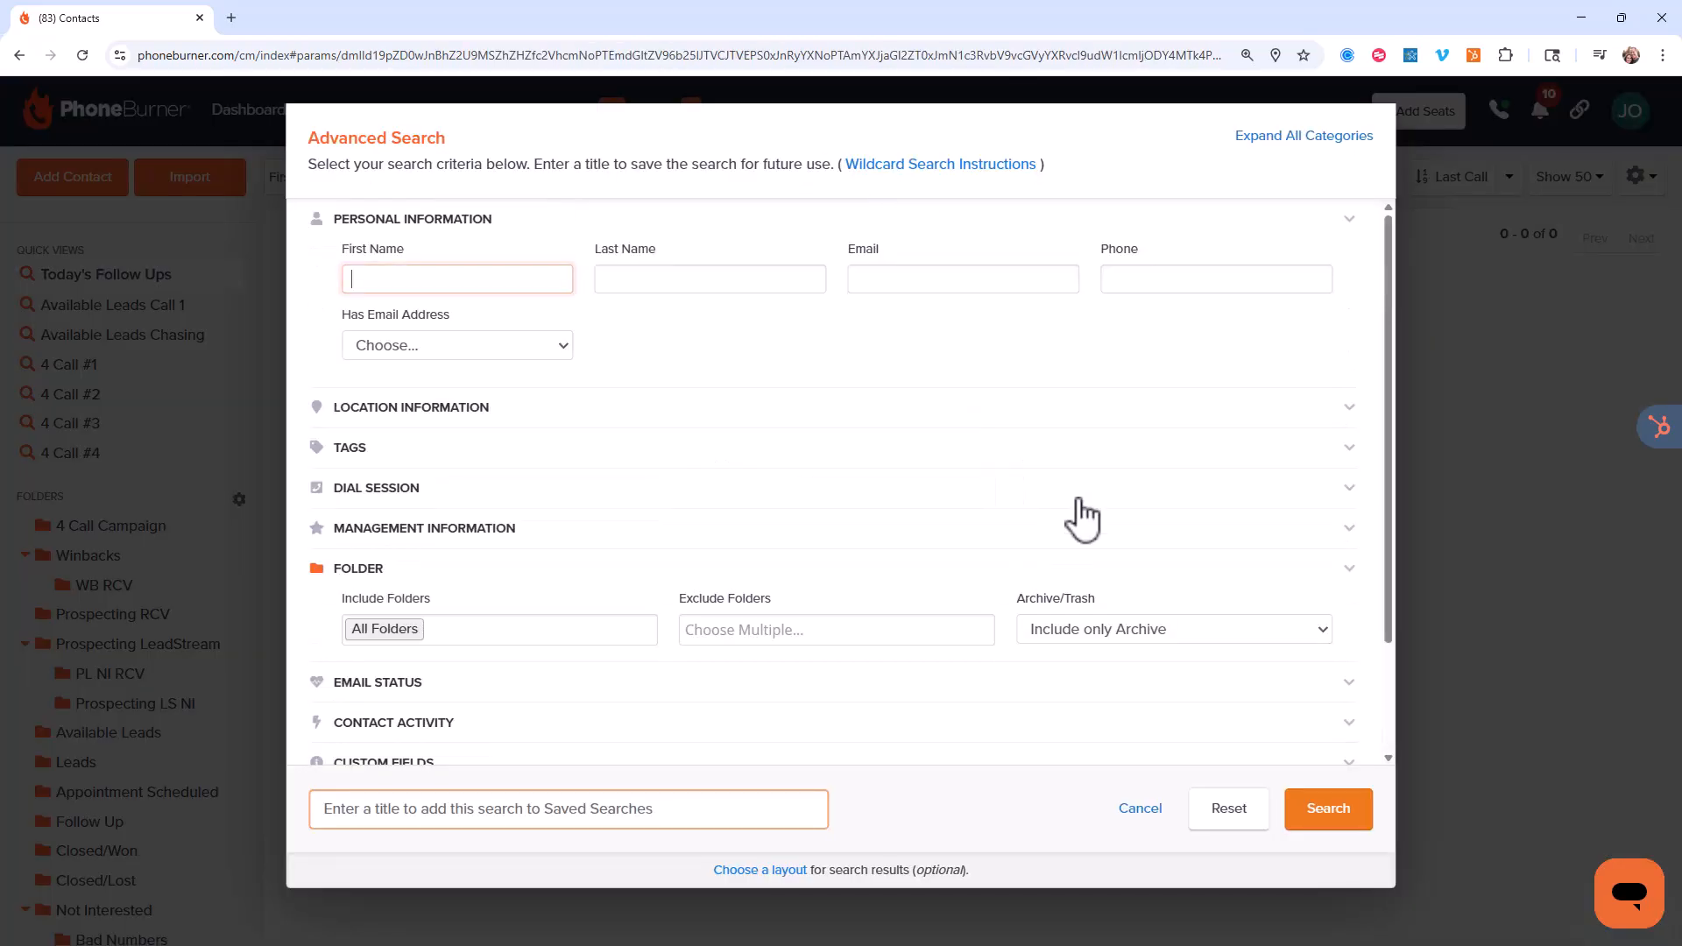
pyautogui.click(1095, 631)
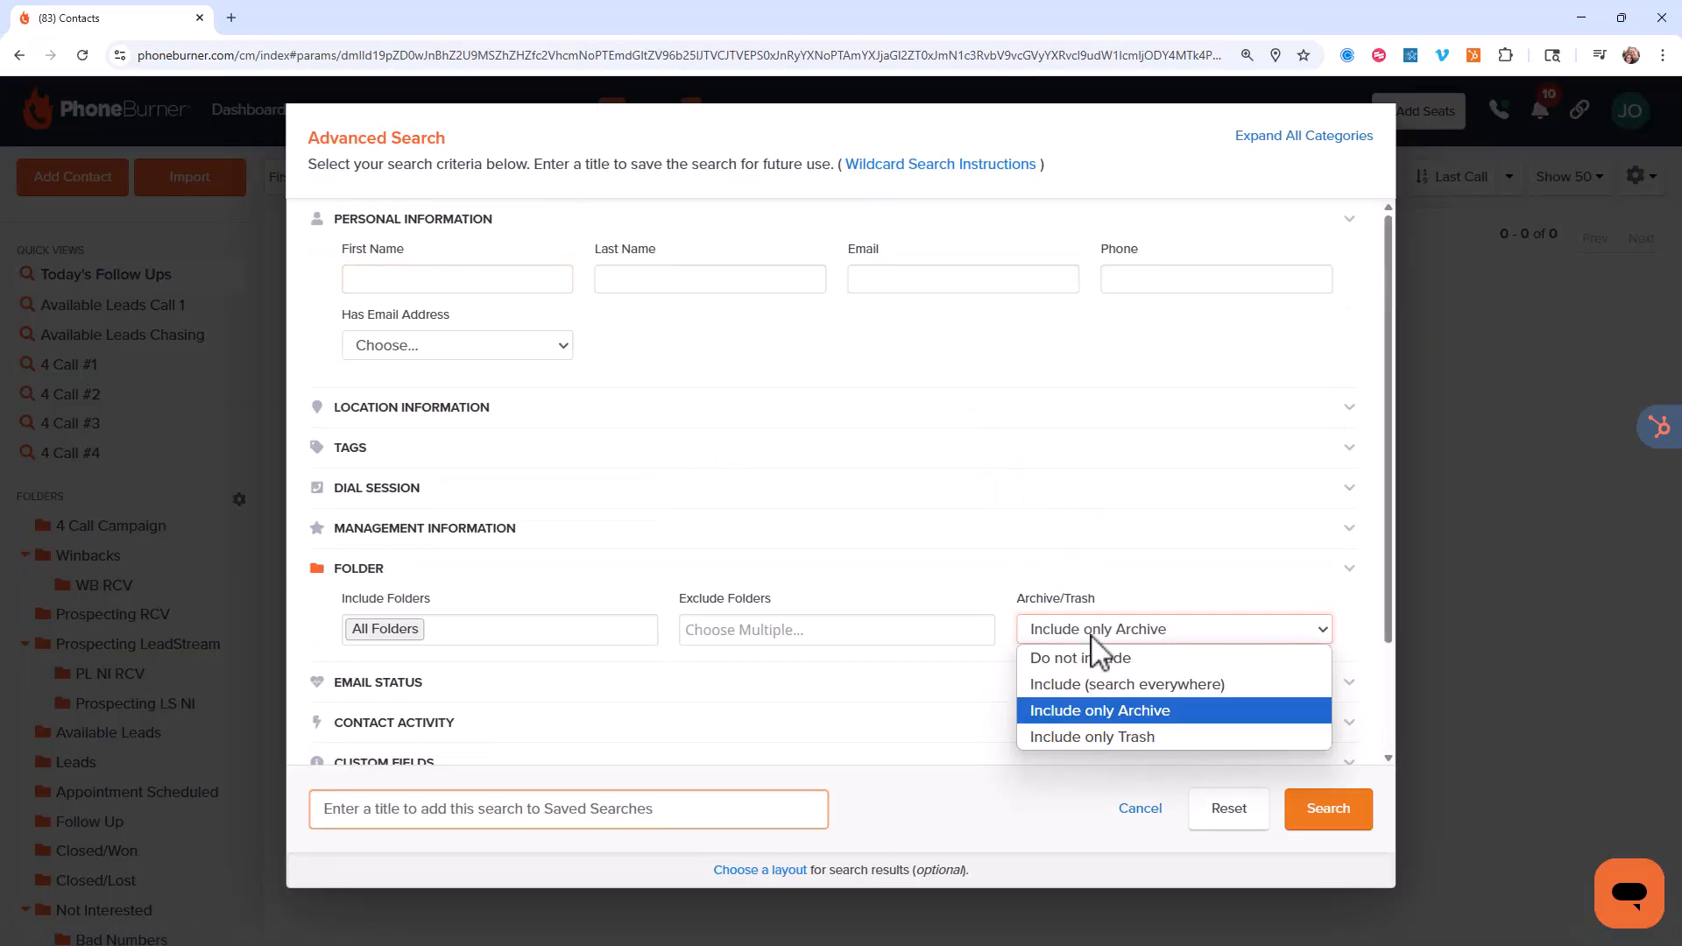
pyautogui.click(1075, 734)
pyautogui.click(1323, 827)
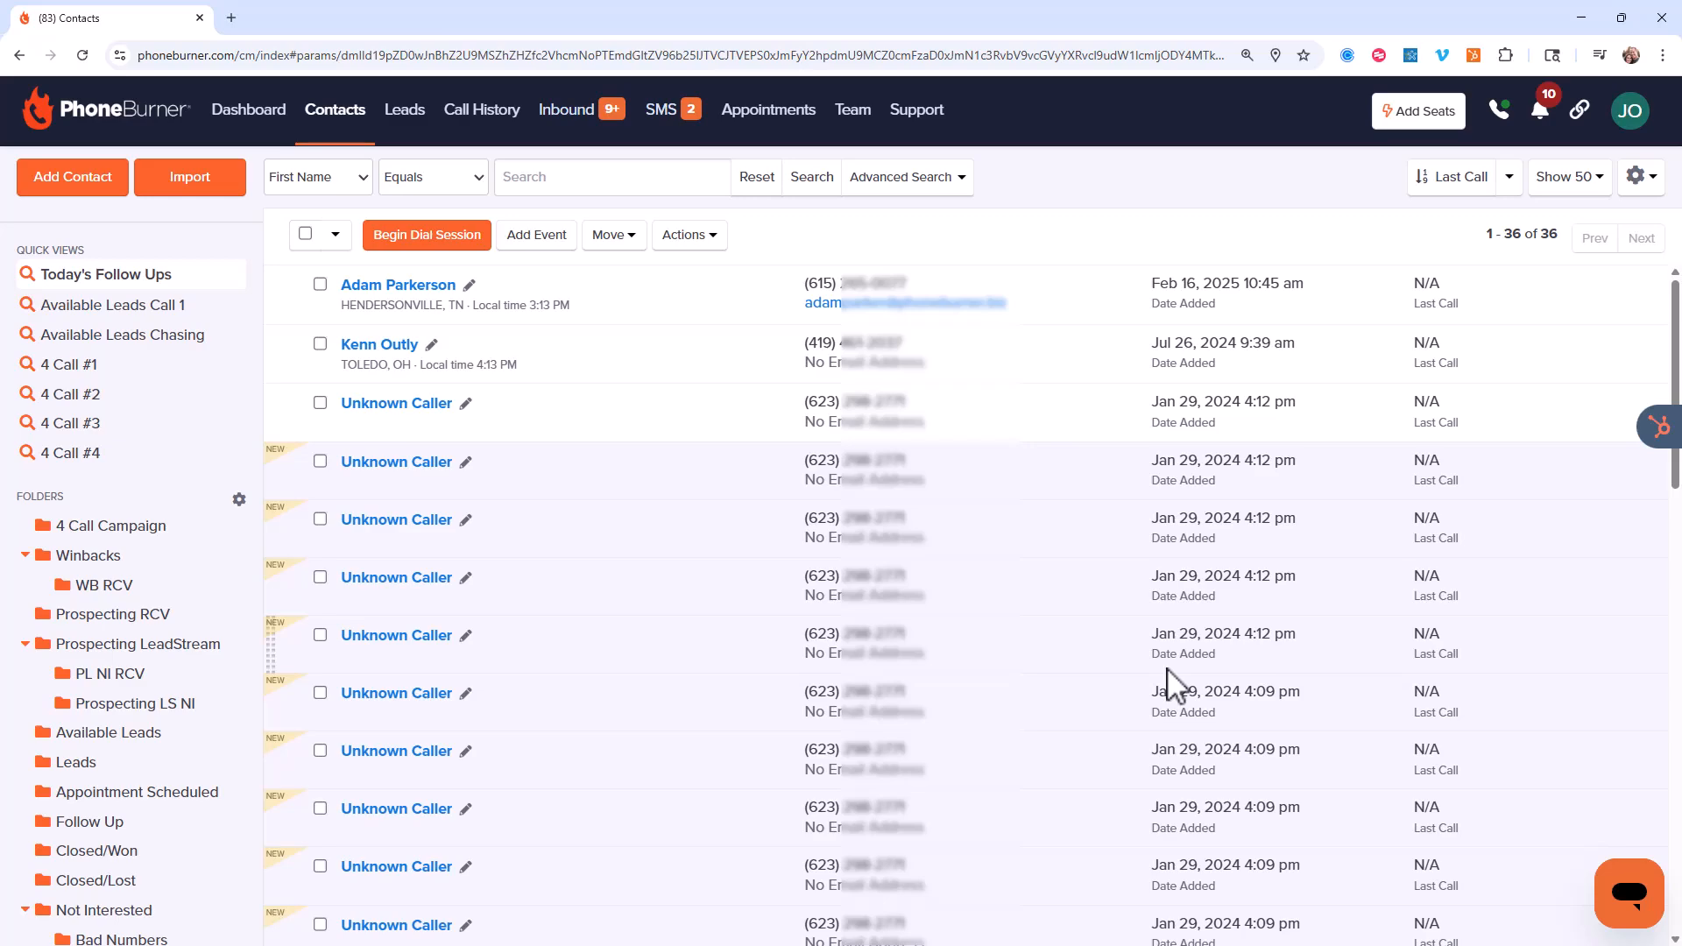
# Reopen the advanced search with the trash-only criteria
pyautogui.click(918, 185)
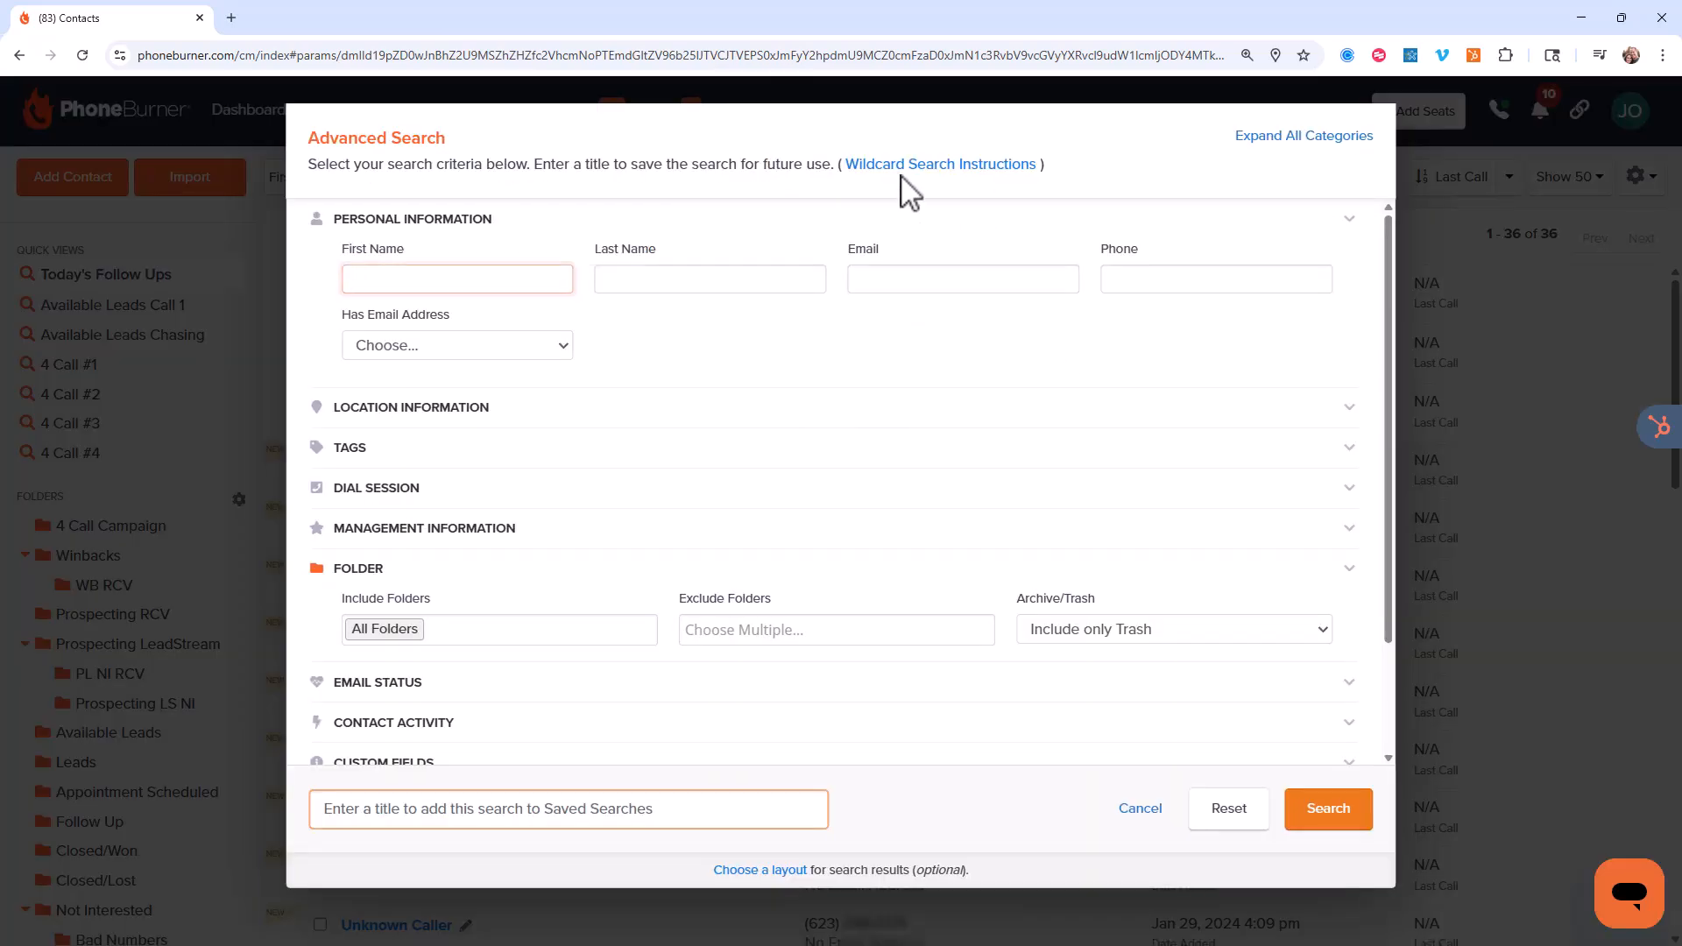